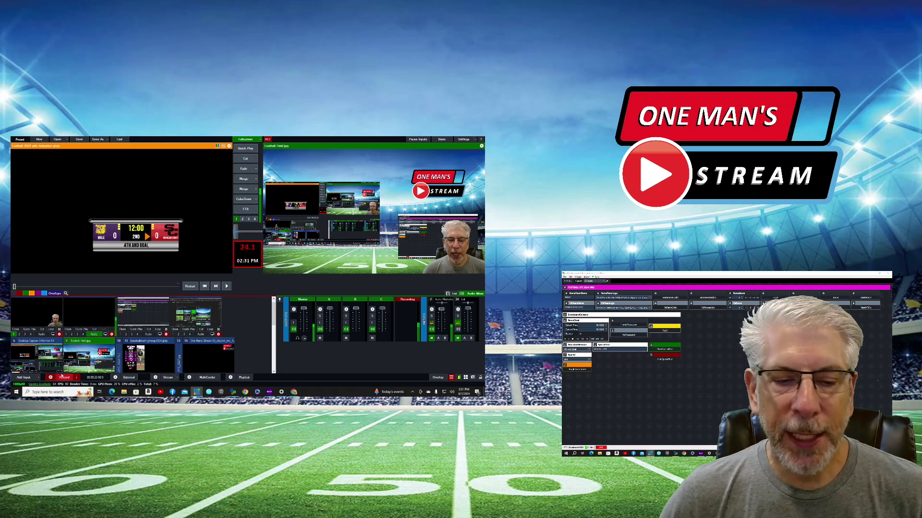
# Put input 30's Football Graphic scoreboard title on overlay 1 over the live output
pyautogui.scroll(-5, 114, 341)
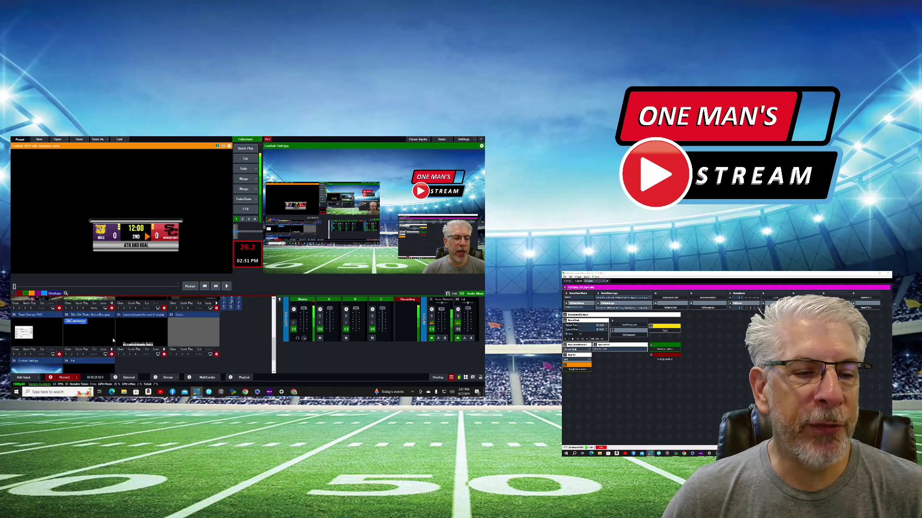
pyautogui.click(71, 355)
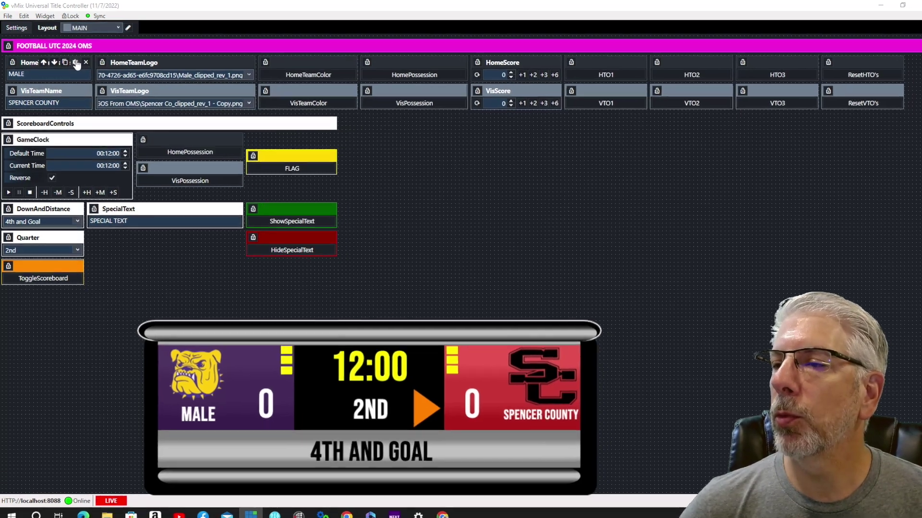
pyautogui.click(74, 61)
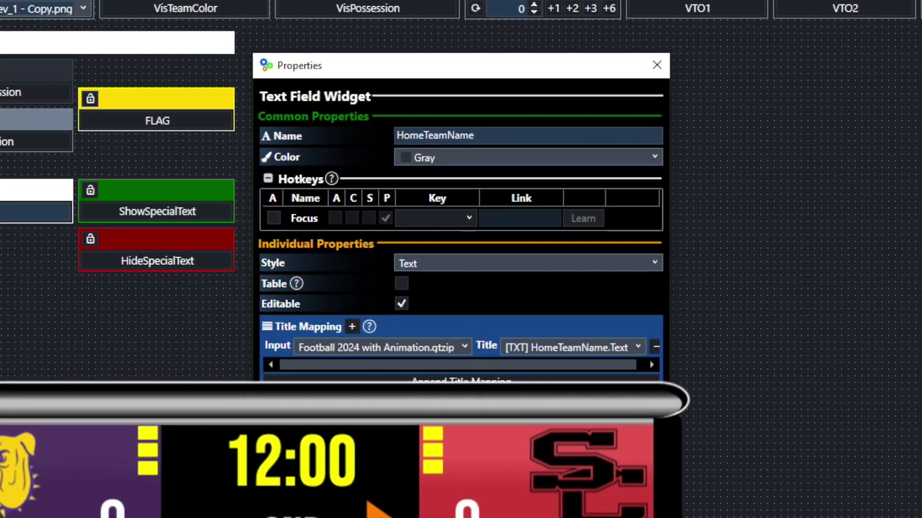
pyautogui.press('Escape')
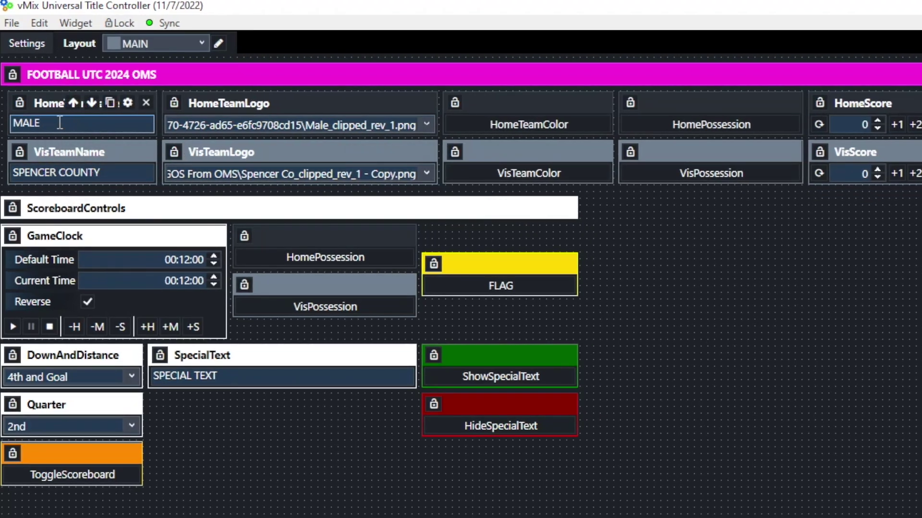
pyautogui.doubleClick(60, 122)
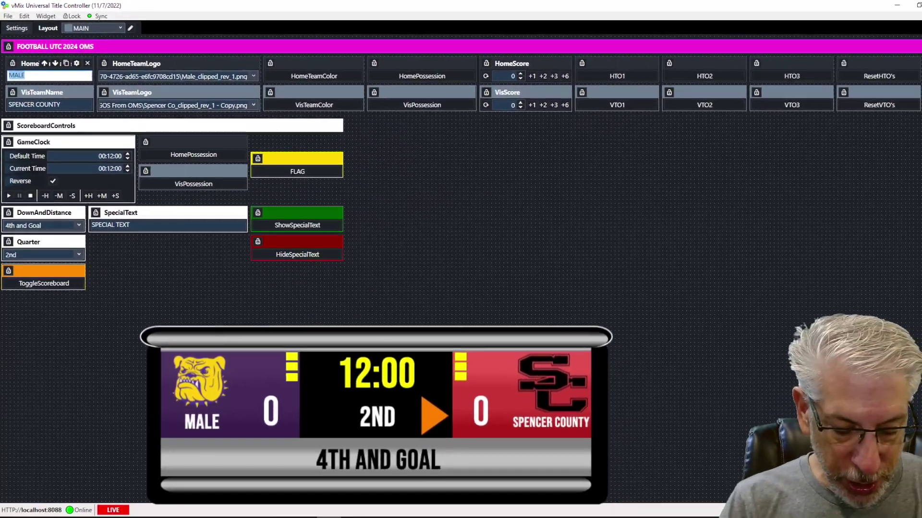
pyautogui.write('TRINITY')
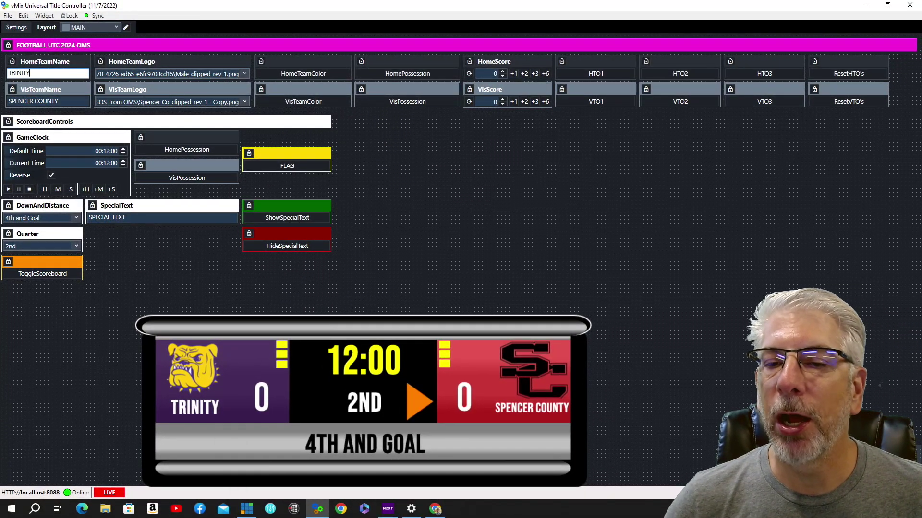
pyautogui.hotkey('ctrl', 'z')
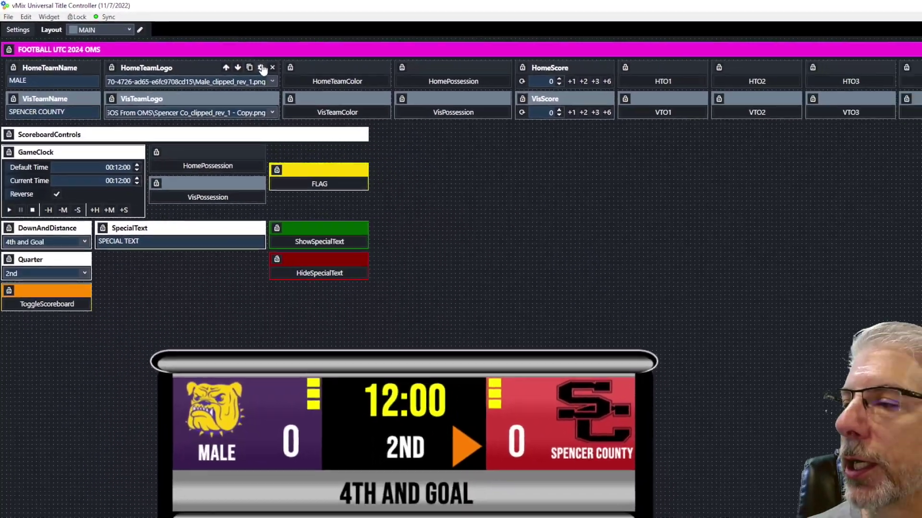
# Inspect the HomeTeamLogo widget's properties and its list of logo items
pyautogui.click(367, 93)
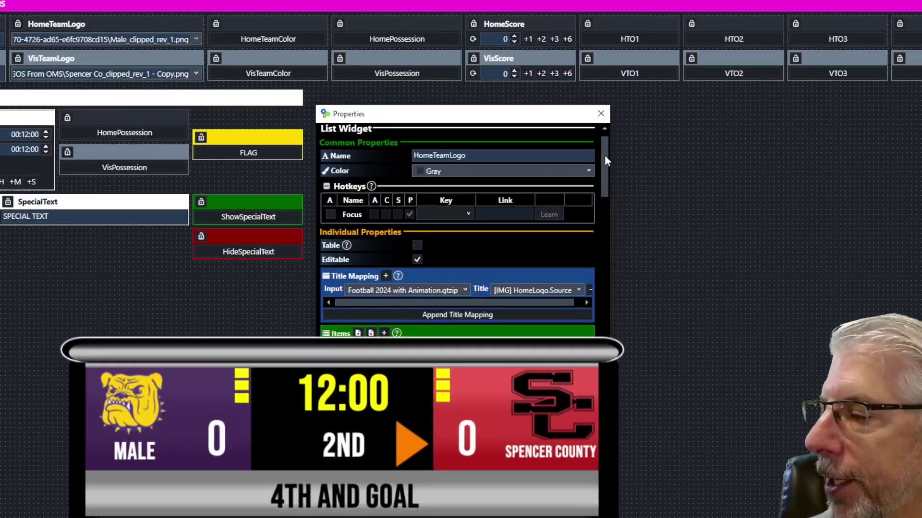
pyautogui.moveTo(666, 140); pyautogui.dragTo(670, 170)
pyautogui.moveTo(576, 192)
pyautogui.mouseDown()
pyautogui.moveTo(574, 292)
pyautogui.moveTo(566, 163)
pyautogui.moveTo(560, 226)
pyautogui.moveTo(577, 245)
pyautogui.moveTo(577, 313)
pyautogui.moveTo(564, 163)
pyautogui.moveTo(564, 186)
pyautogui.mouseUp()
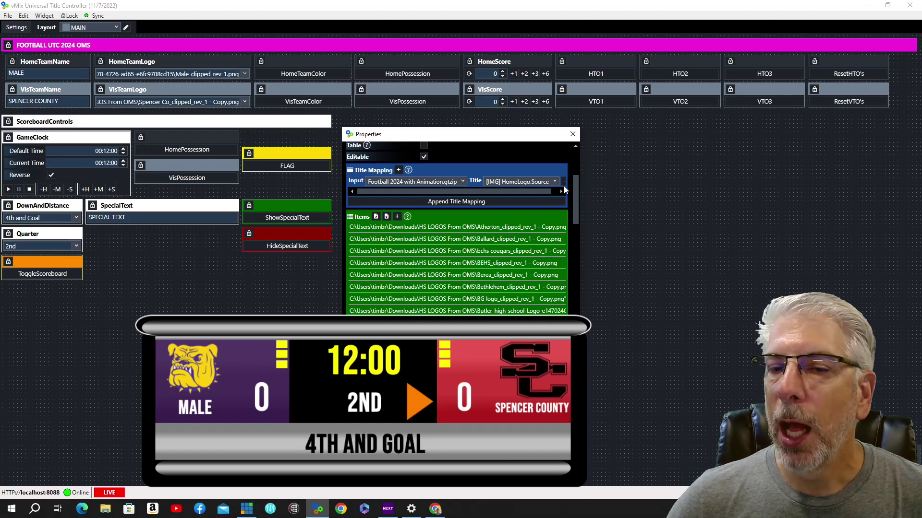
pyautogui.press('Escape')
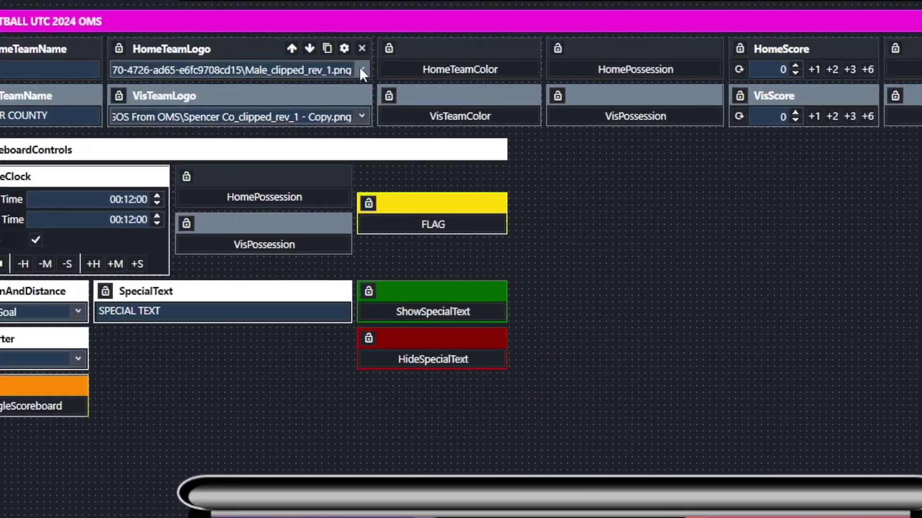
# Switch the home logo to North Oldham, then to Male_clipped_rev_2.png
pyautogui.click(361, 71)
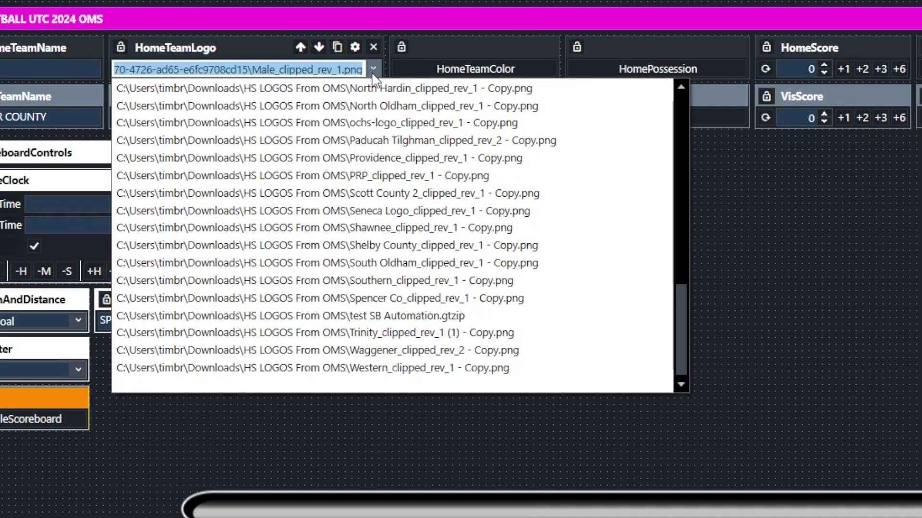
pyautogui.click(363, 106)
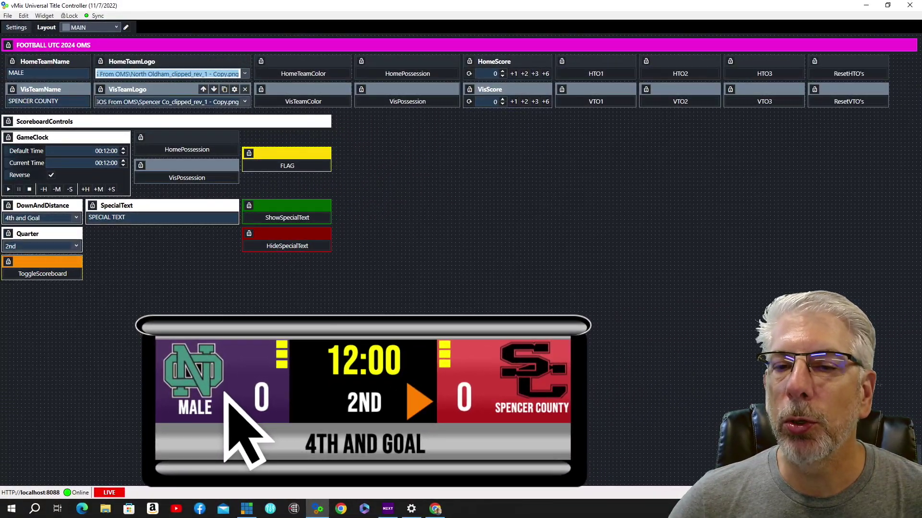
pyautogui.click(245, 73)
pyautogui.click(266, 87)
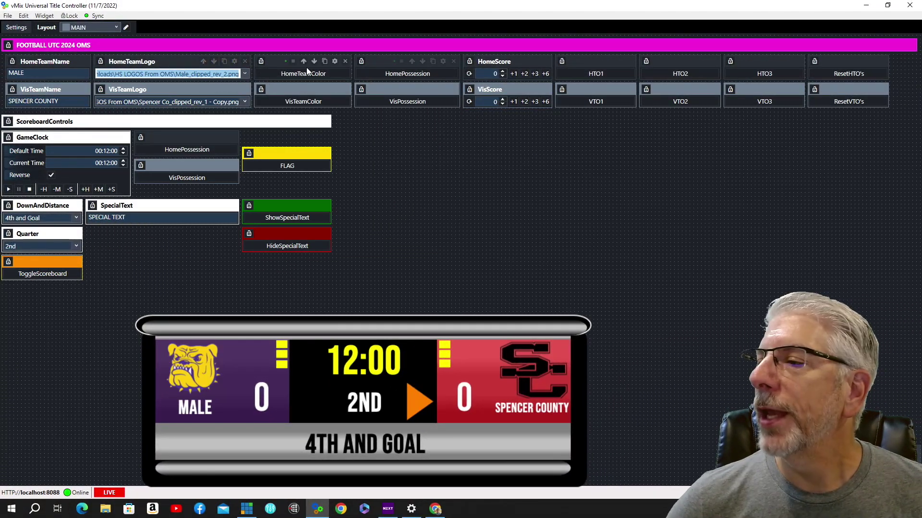
pyautogui.moveTo(335, 69)
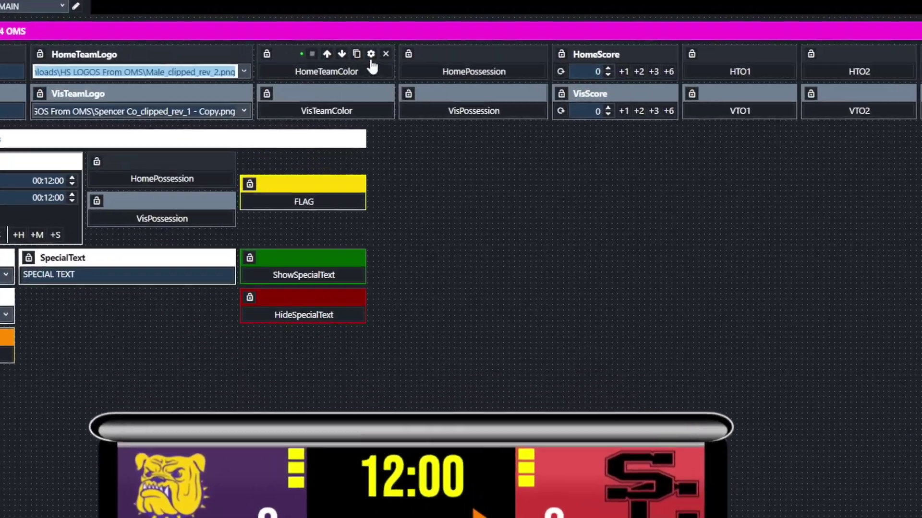
pyautogui.click(370, 54)
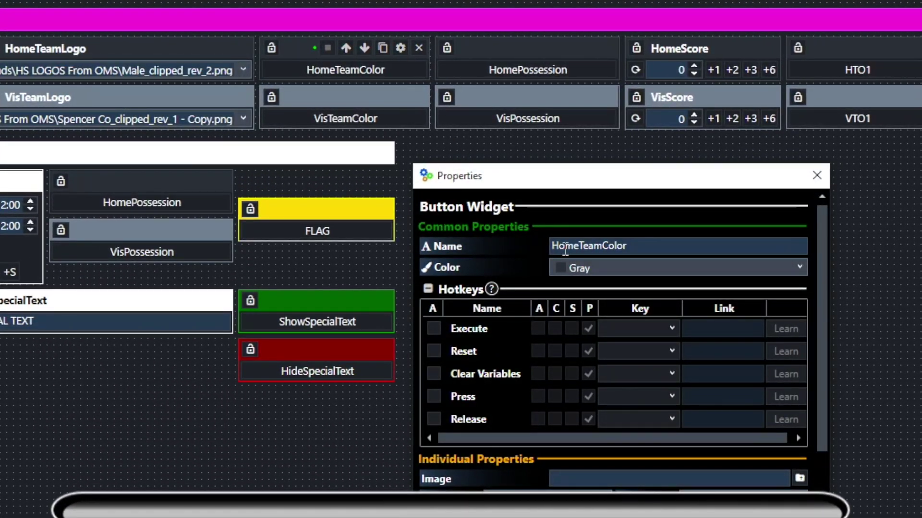
pyautogui.scroll(-3, 646, 325)
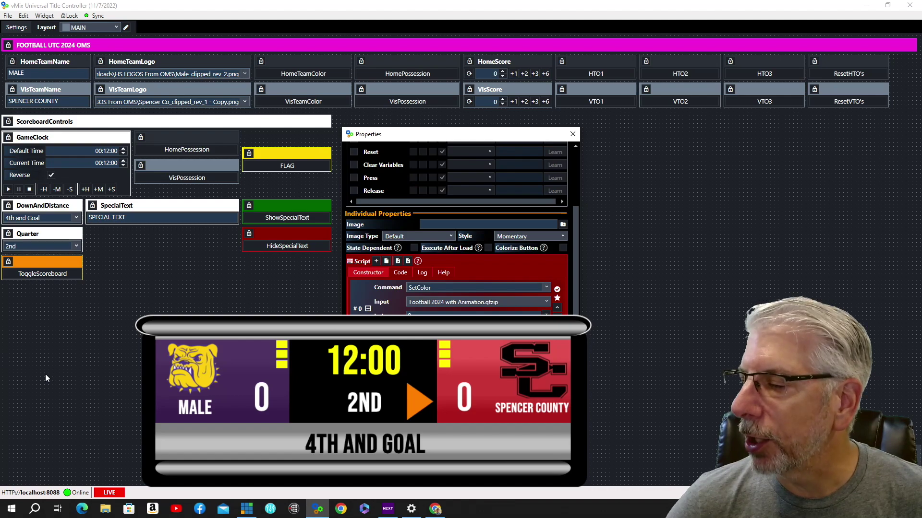
pyautogui.click(502, 313)
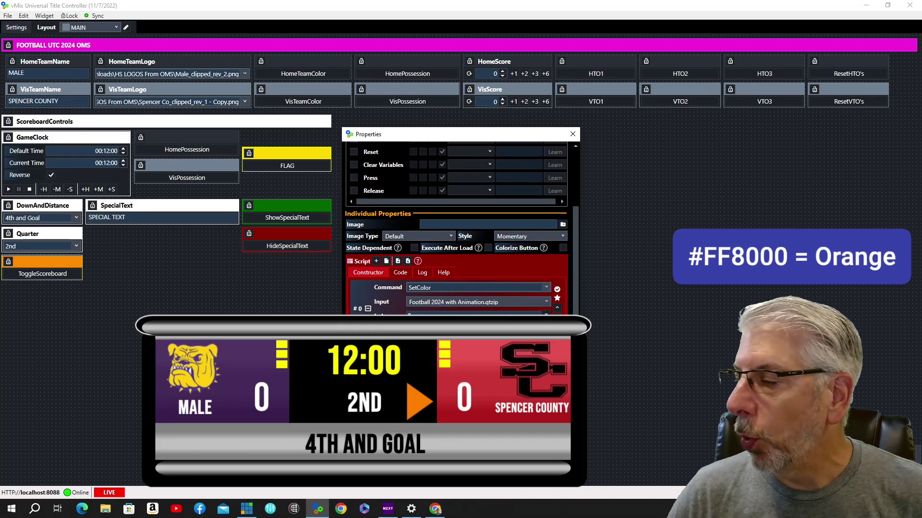
pyautogui.click(573, 134)
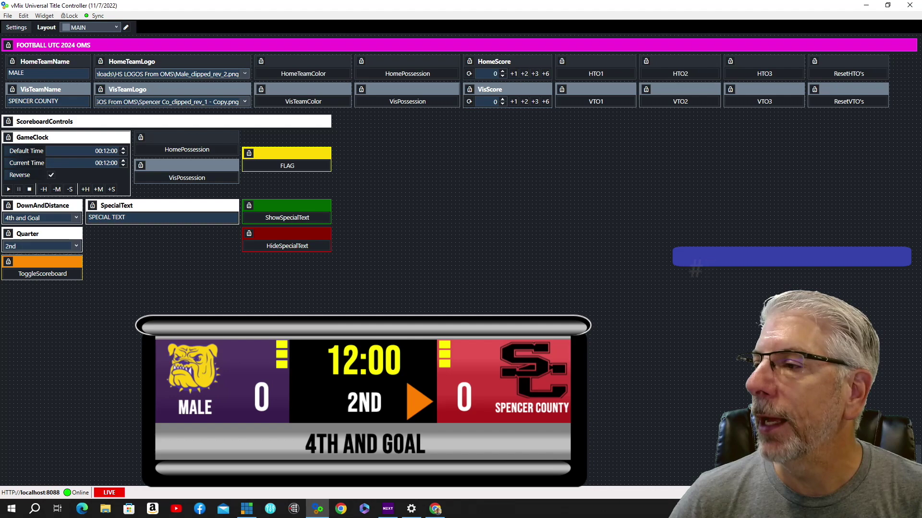
pyautogui.click(301, 75)
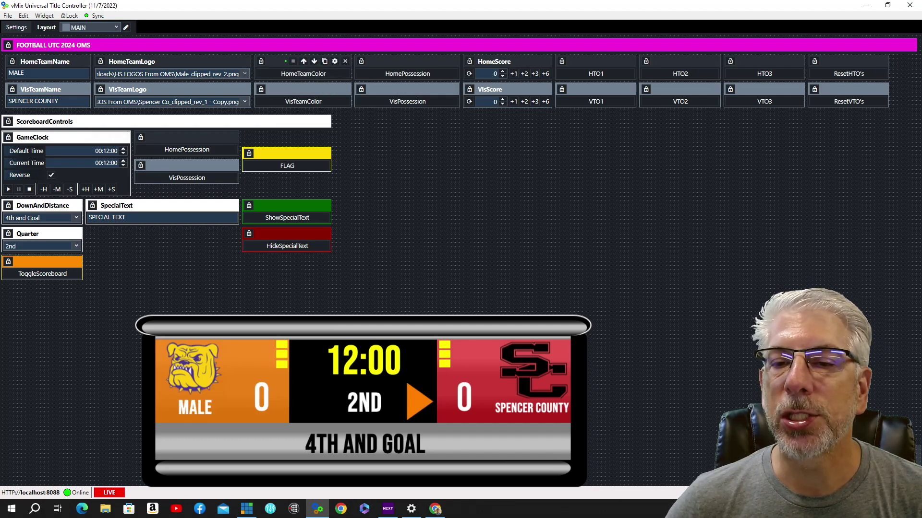
pyautogui.click(335, 61)
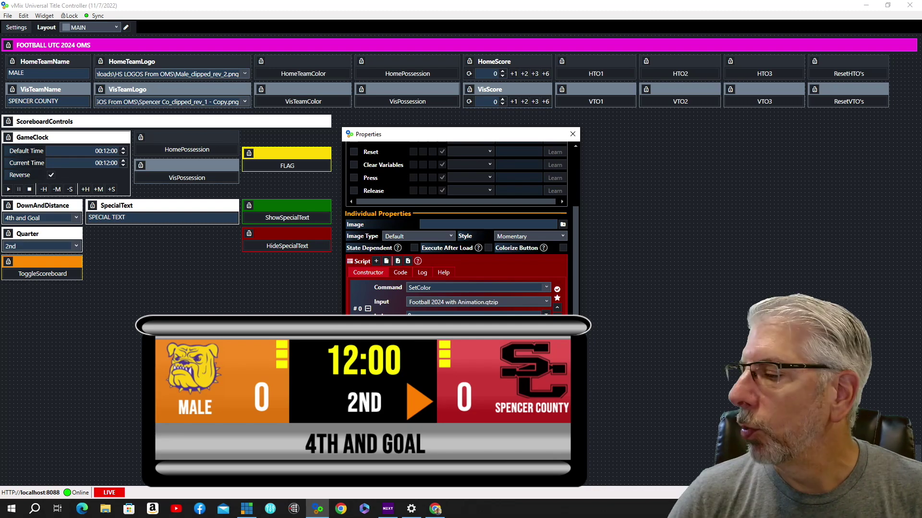
pyautogui.press('Escape')
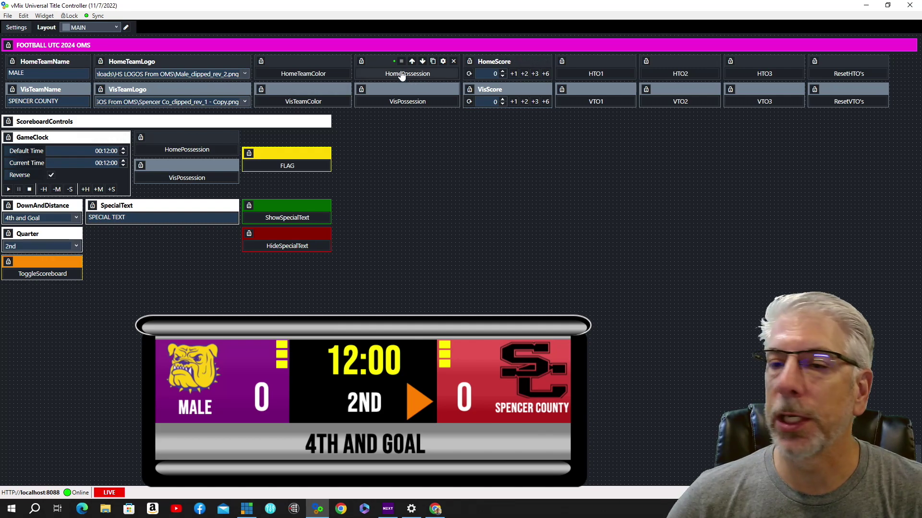
# Test the possession arrow for both teams, then open HomePossession's properties
pyautogui.click(402, 74)
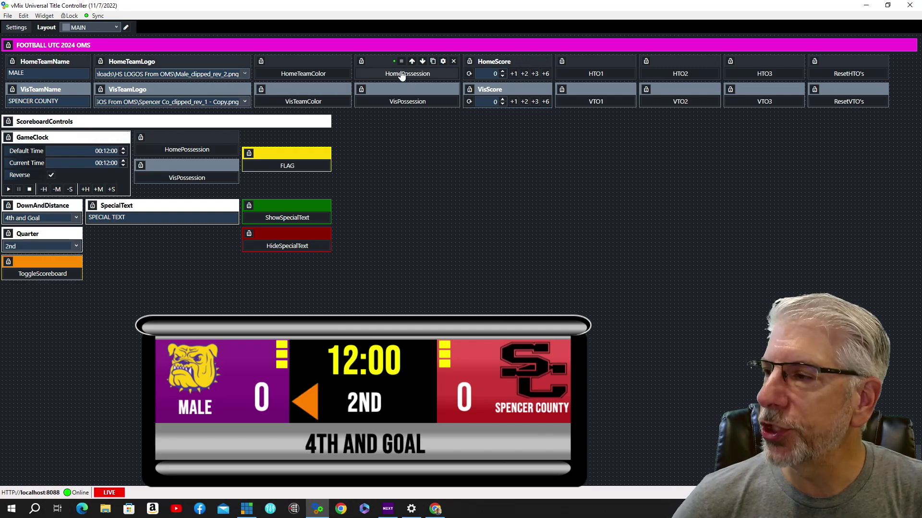
pyautogui.click(410, 103)
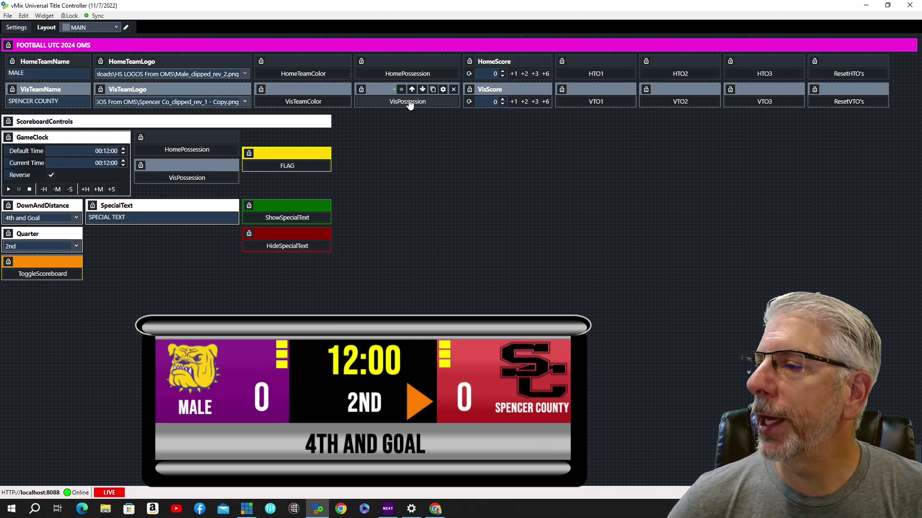
pyautogui.click(443, 63)
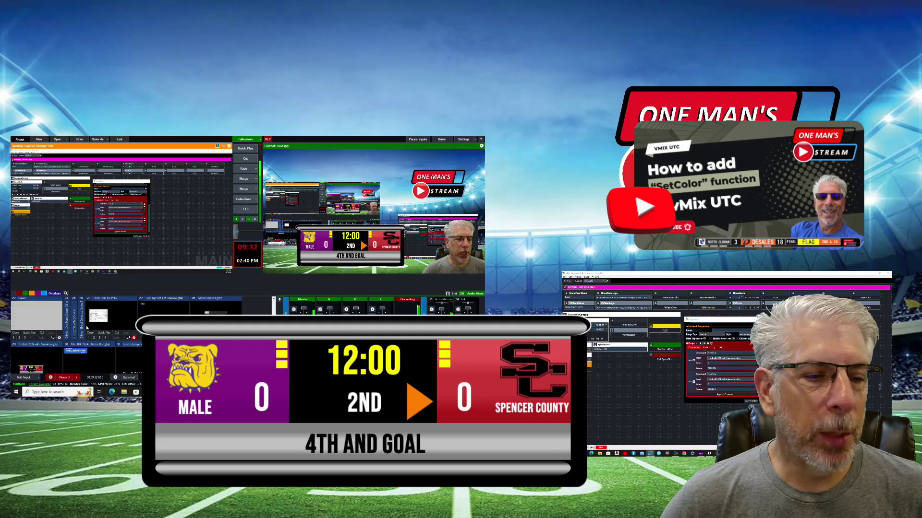
# Preview the Football 2024 title and view its colour fields in the Title Editor
pyautogui.click(38, 324)
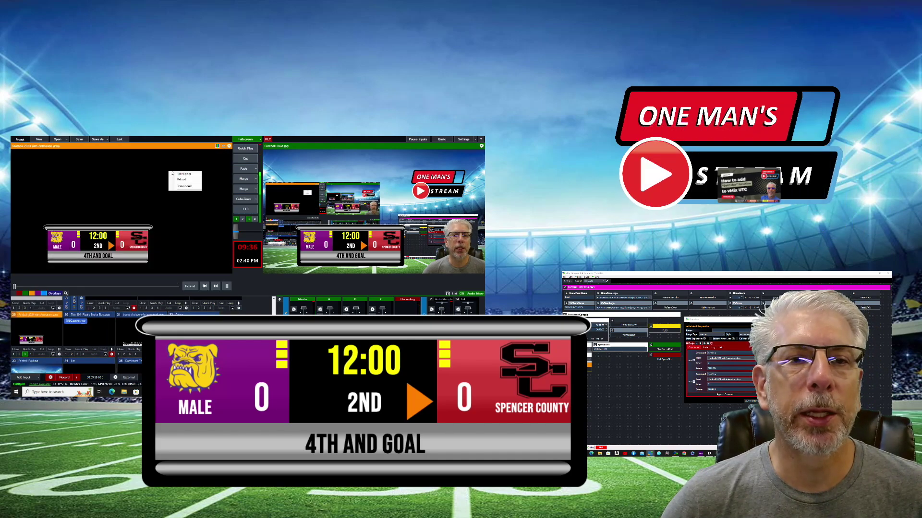
pyautogui.doubleClick(167, 174)
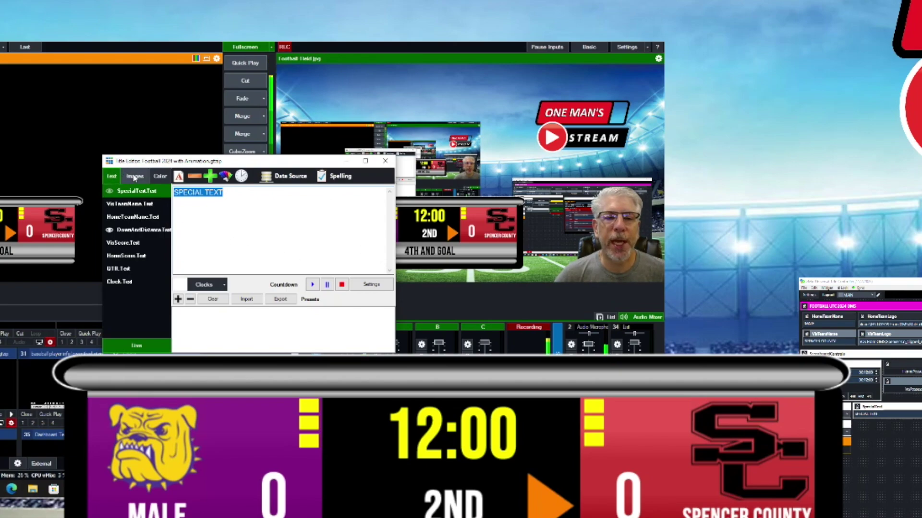
pyautogui.click(160, 177)
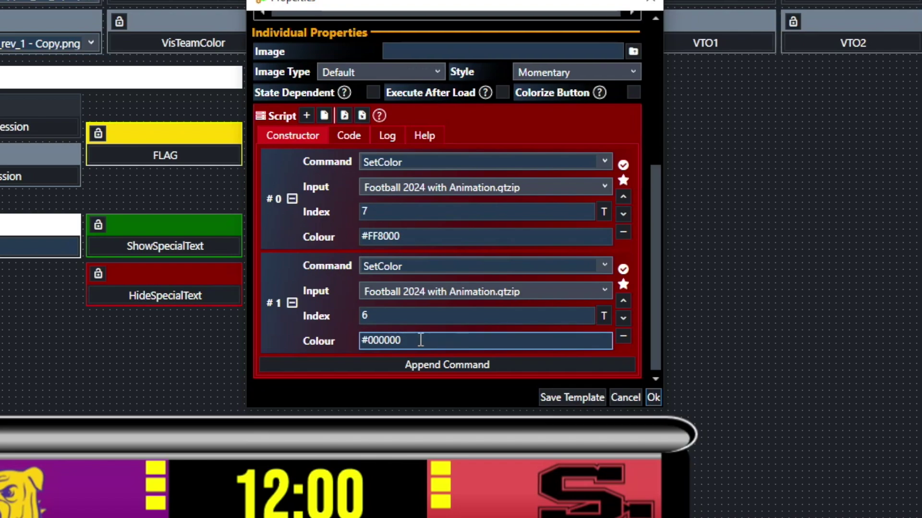
# Save the home possession script and test the orange arrow for MALE and SPENCER COUNTY
pyautogui.click(654, 398)
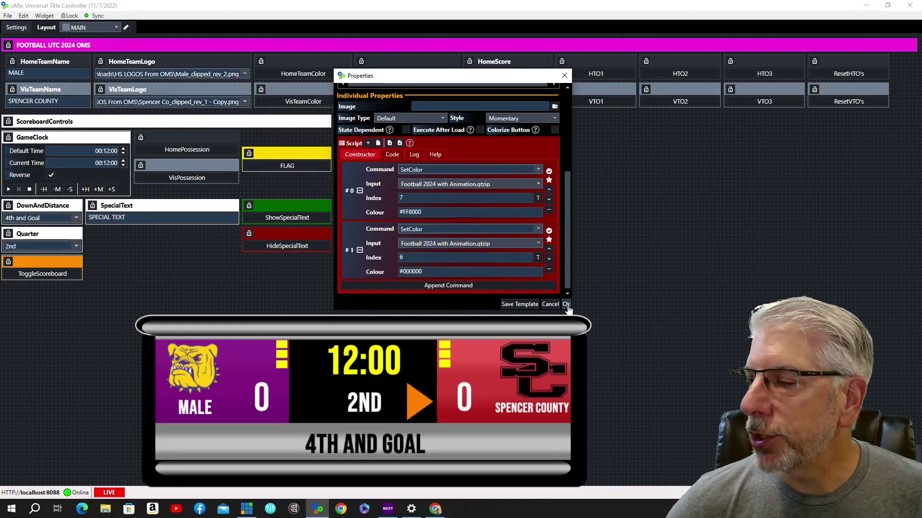
pyautogui.click(566, 305)
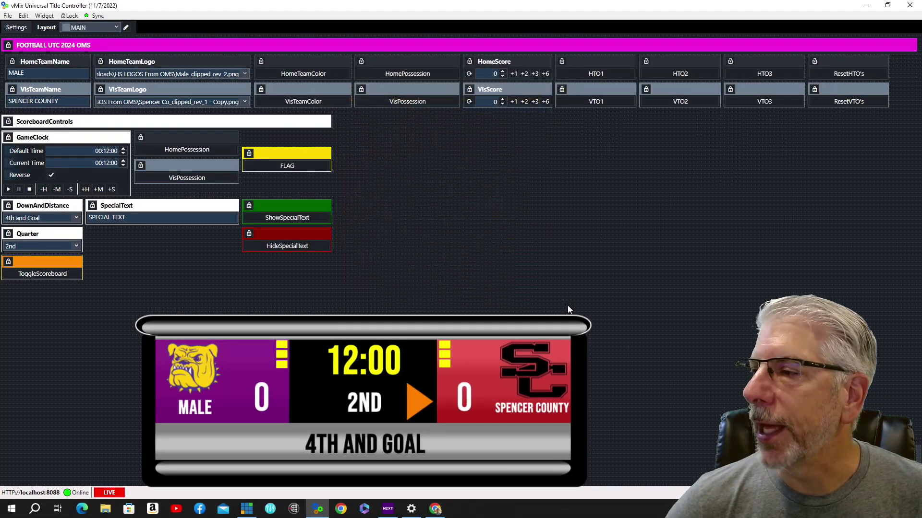
pyautogui.click(431, 72)
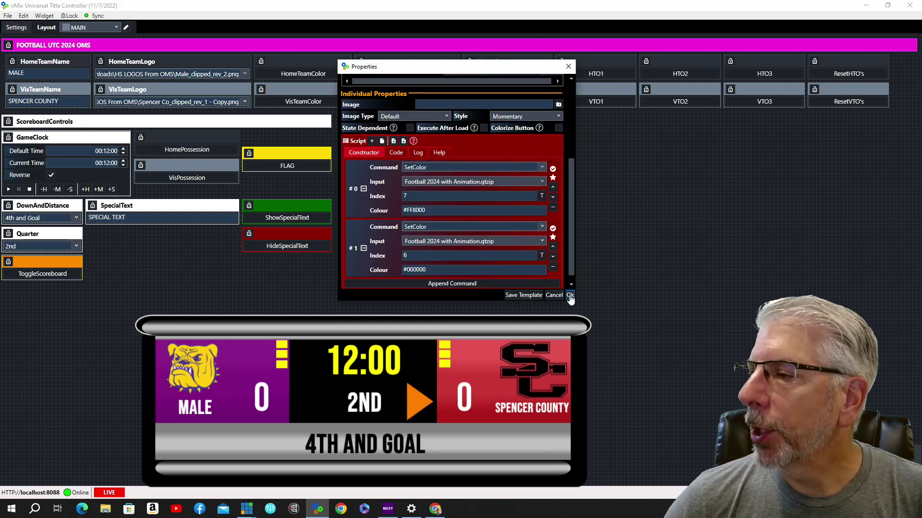
pyautogui.click(569, 295)
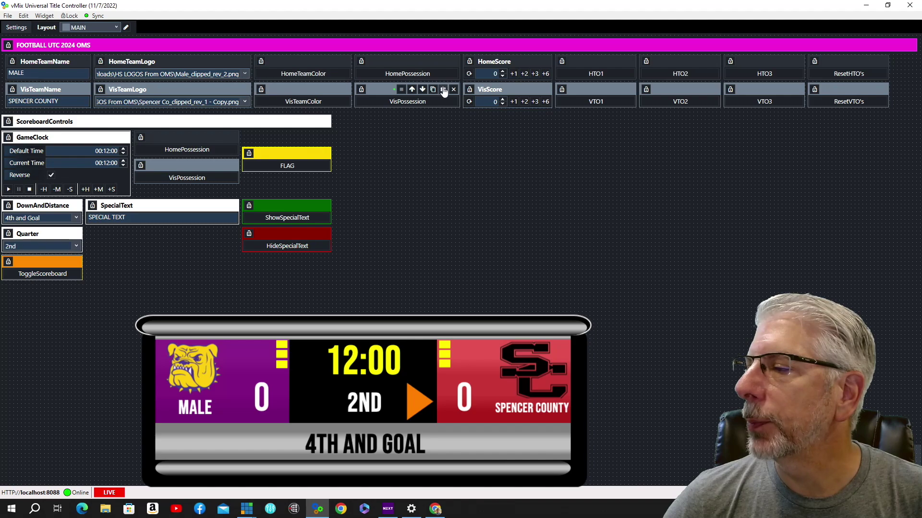
# Give VisPossession a script setting colour index 6 to #FF8000 and index 7 to #000000
pyautogui.click(443, 89)
pyautogui.moveTo(454, 137); pyautogui.dragTo(444, 48)
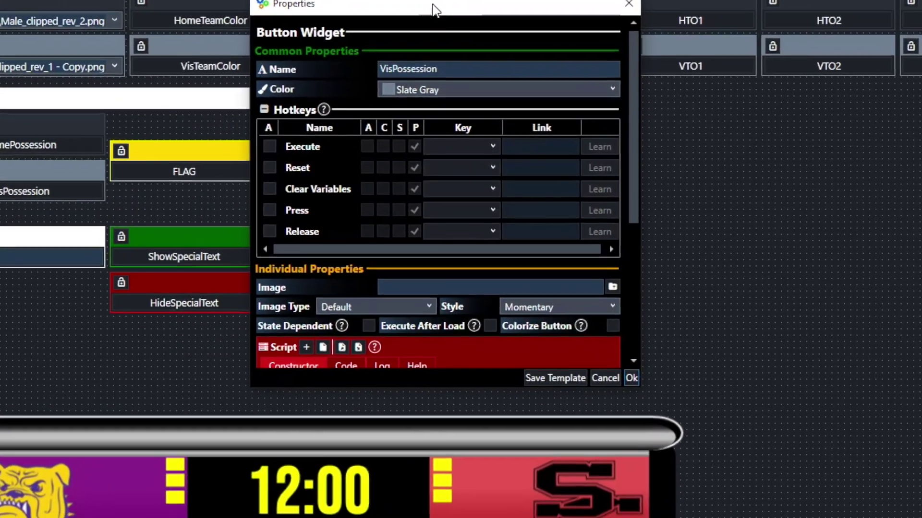
pyautogui.scroll(-5, 440, 141)
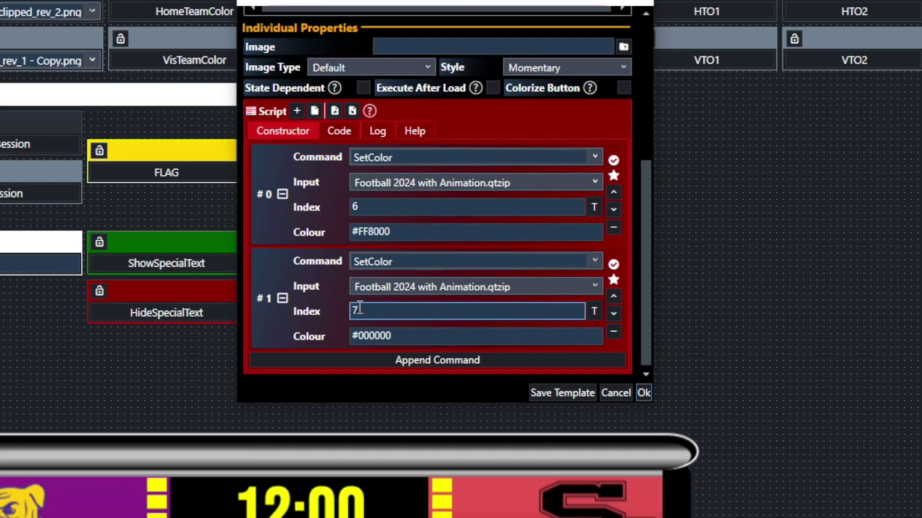
pyautogui.click(387, 337)
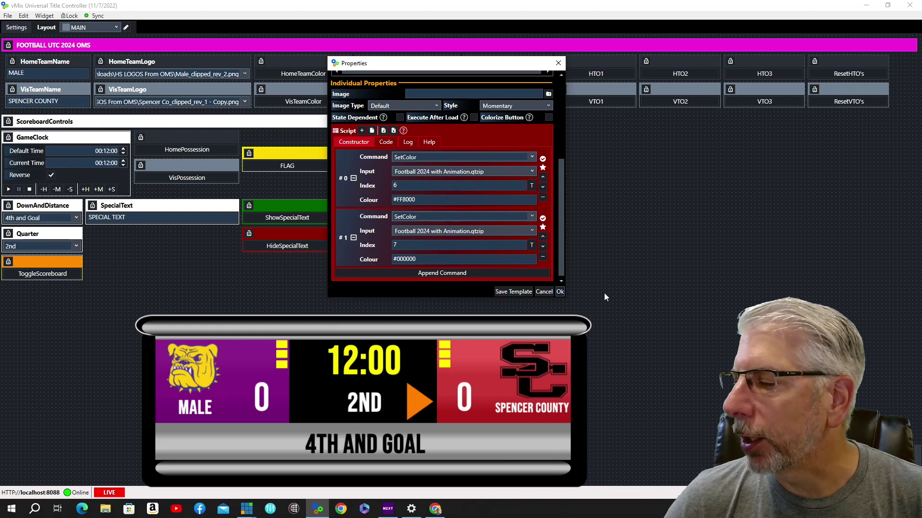
# Save VisPossession, then set the HomeScore widget's scoring style to American Football
pyautogui.click(560, 292)
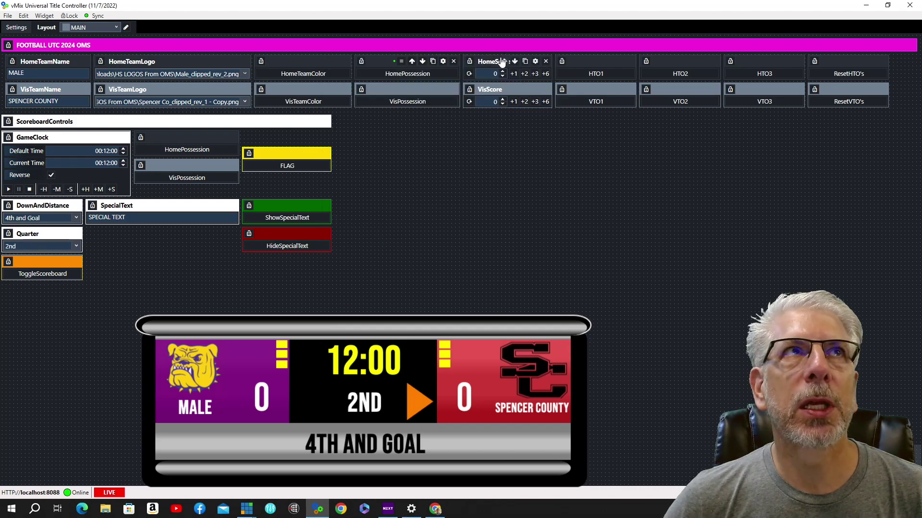
pyautogui.click(536, 63)
pyautogui.scroll(-3, 467, 191)
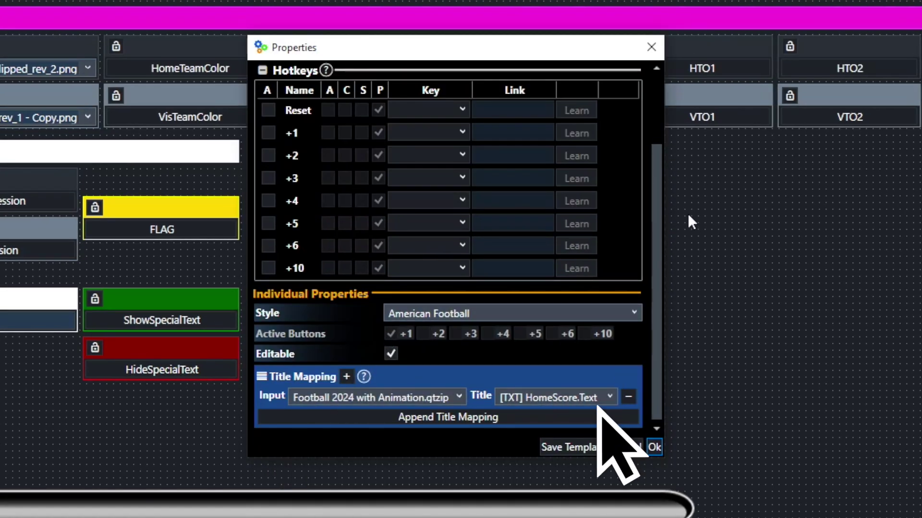
pyautogui.scroll(1, 662, 153)
pyautogui.scroll(-1, 664, 201)
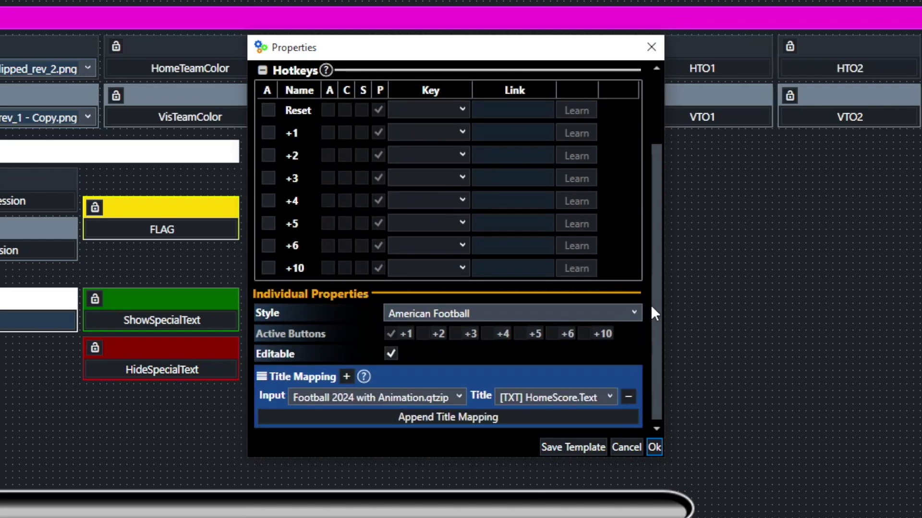
pyautogui.click(635, 312)
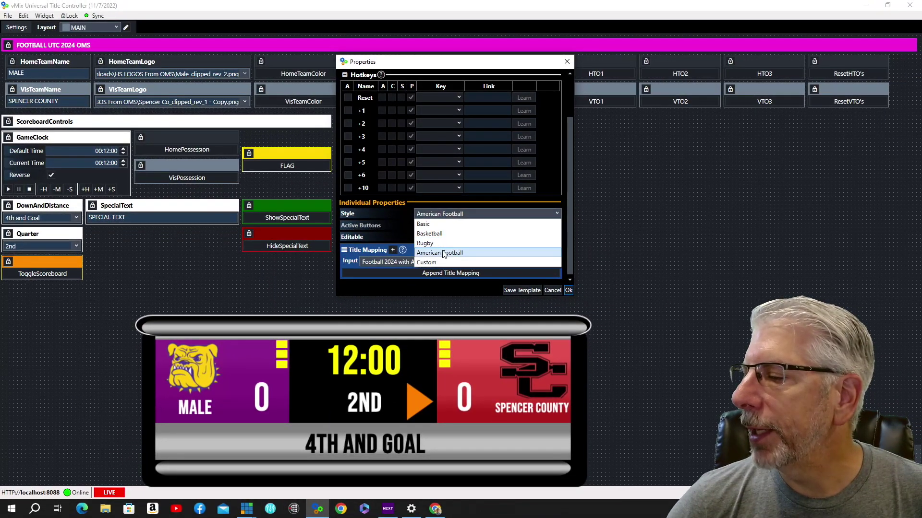
pyautogui.click(443, 253)
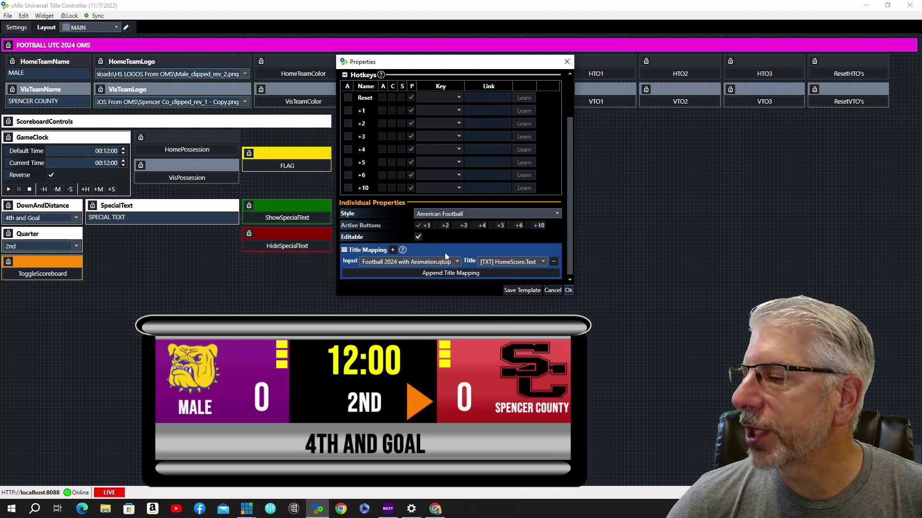
pyautogui.click(568, 290)
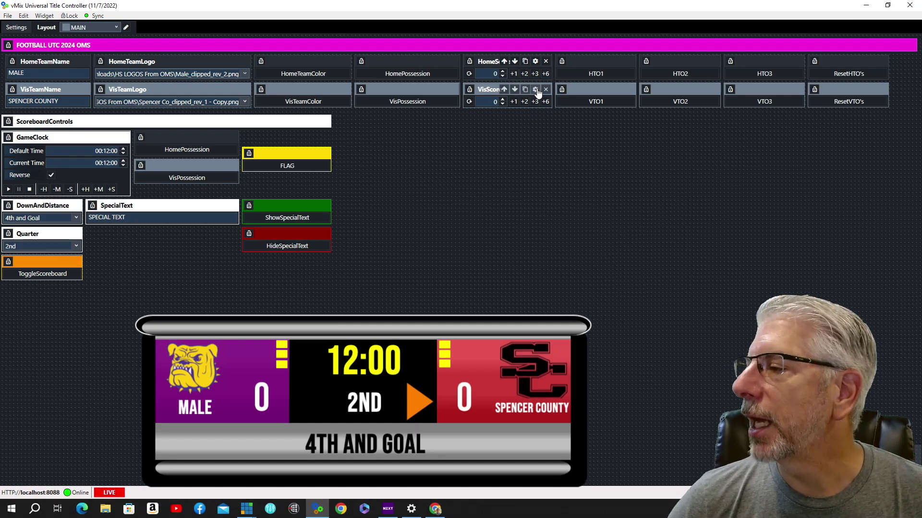
# Review the VisScore widget's settings without changing them
pyautogui.click(535, 89)
pyautogui.scroll(-3, 523, 158)
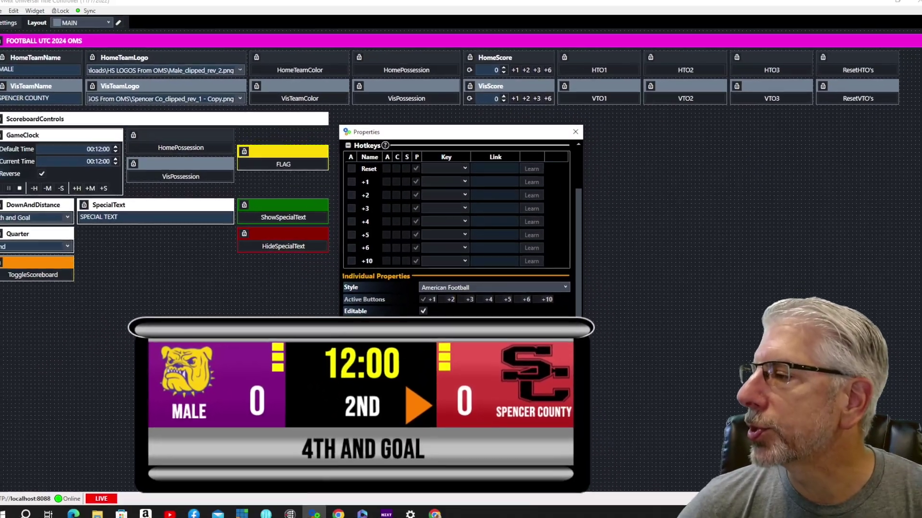
pyautogui.press('Escape')
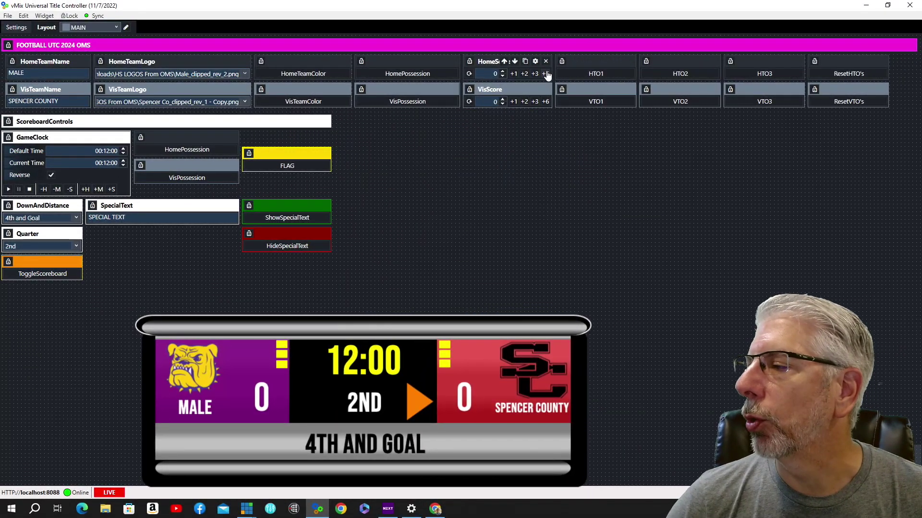
# Score MALE 7 (+6, +1) and SPENCER COUNTY 6 (+3, +3)
pyautogui.click(545, 74)
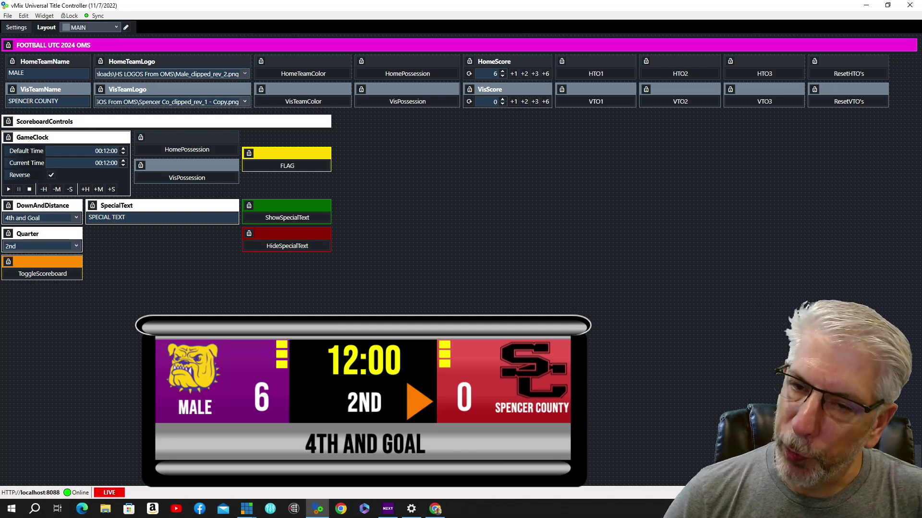
pyautogui.click(514, 74)
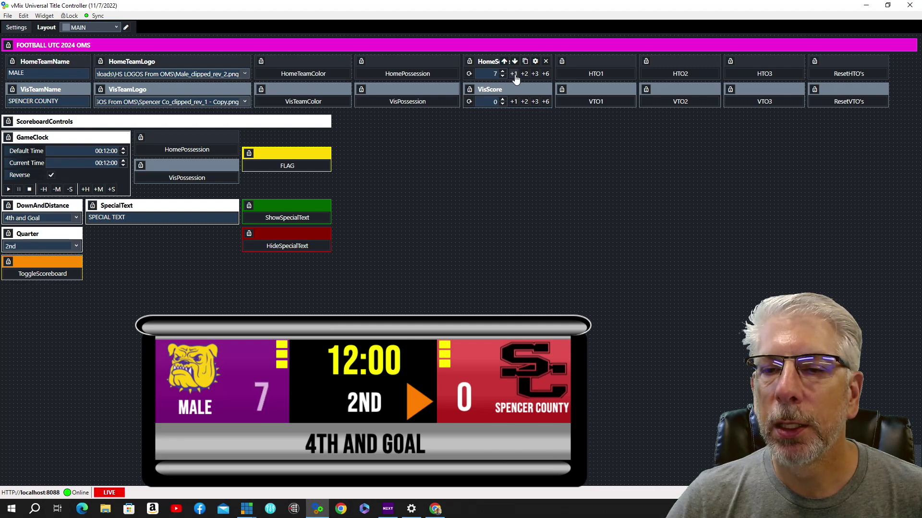
pyautogui.click(535, 103)
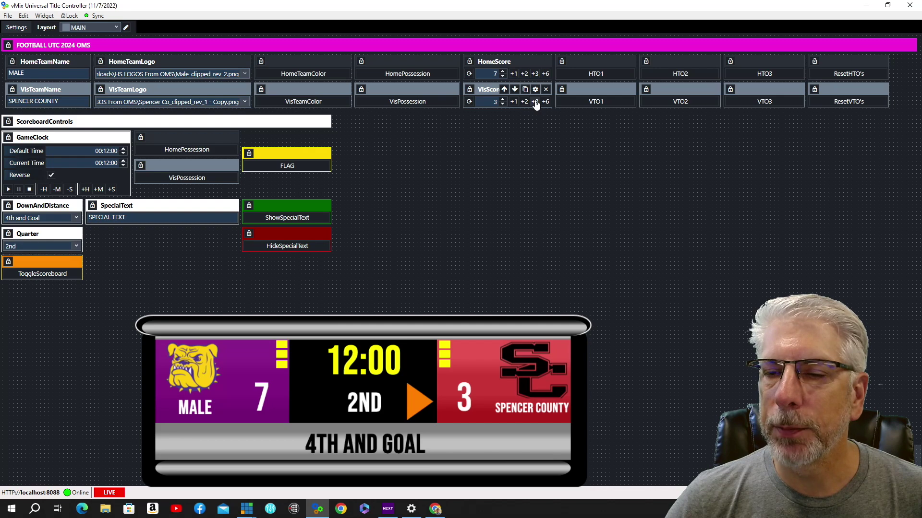
pyautogui.click(536, 102)
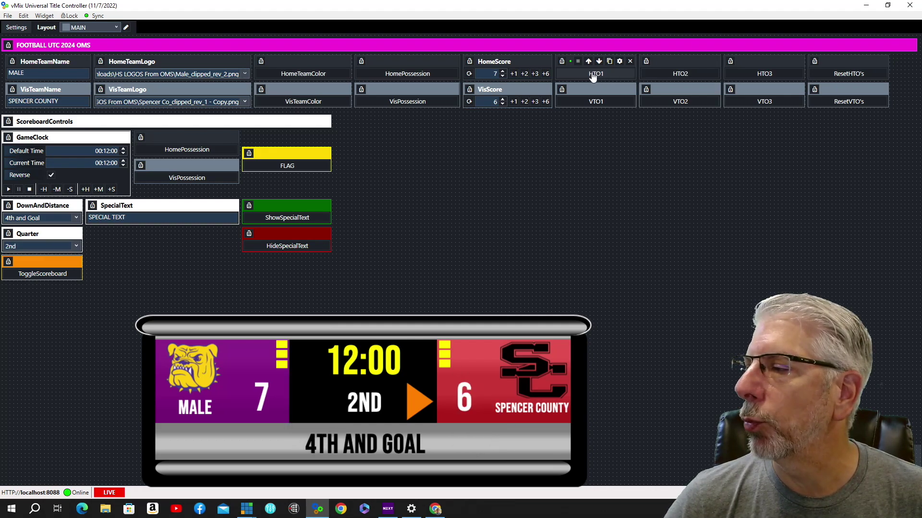
# Spend home timeouts 1 and 3, then reset all home timeouts
pyautogui.click(594, 76)
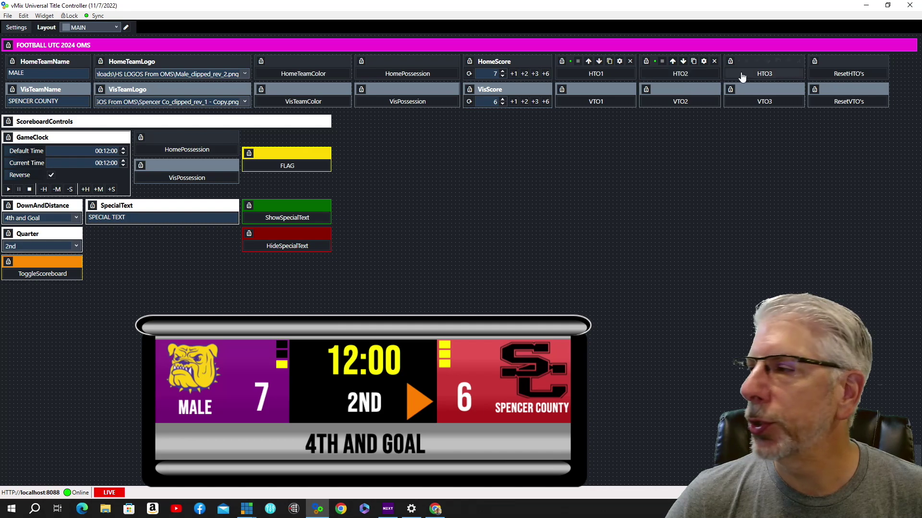
pyautogui.click(763, 76)
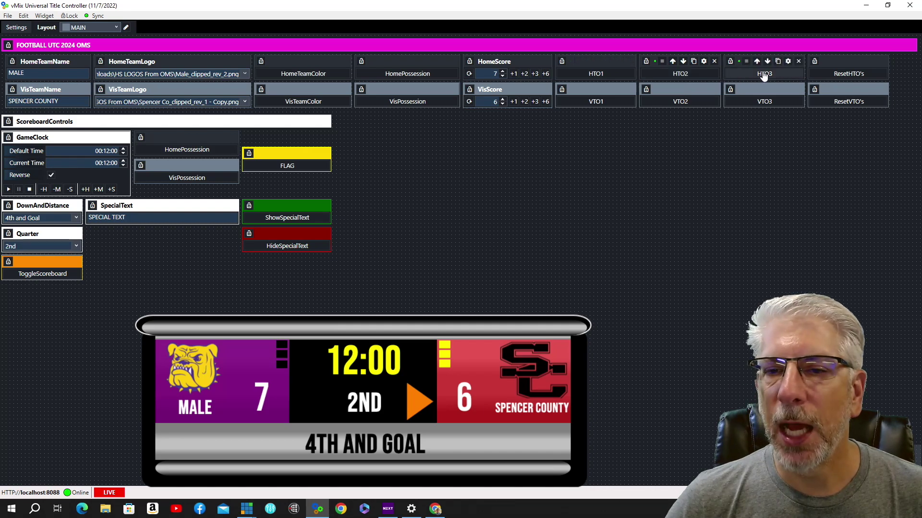
pyautogui.click(854, 77)
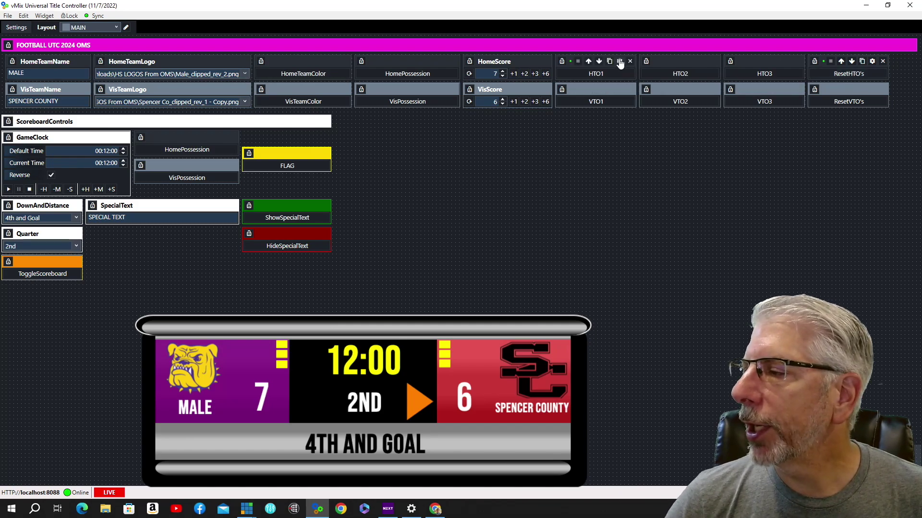
# Confirm HTO1's script sets its timeout bar colour to #000000
pyautogui.click(619, 61)
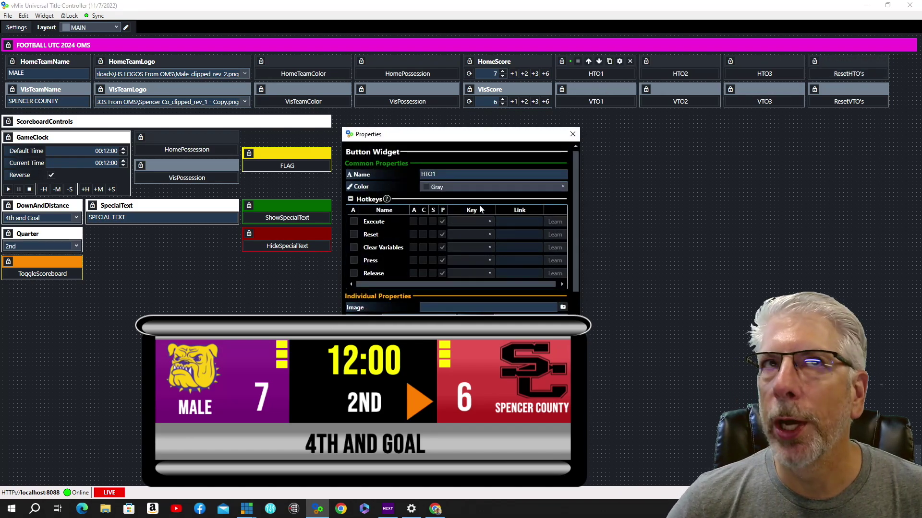
pyautogui.scroll(-5, 472, 234)
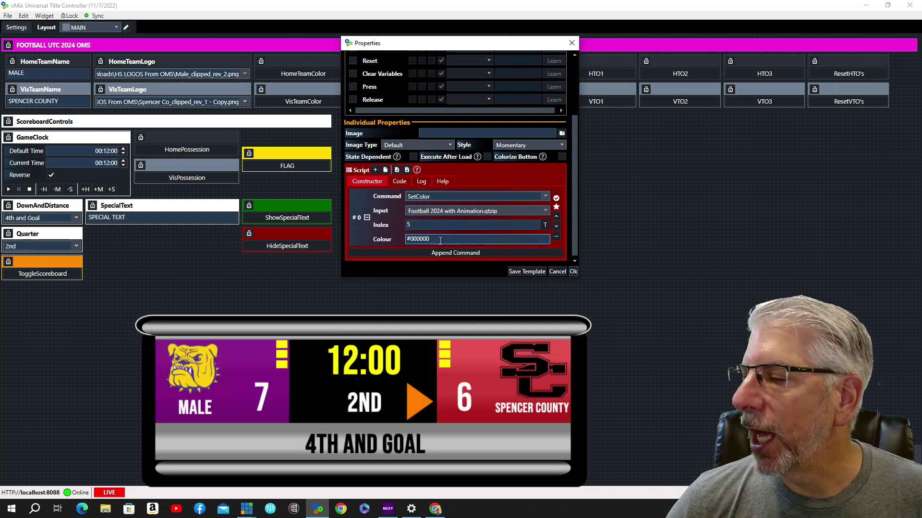
pyautogui.click(574, 272)
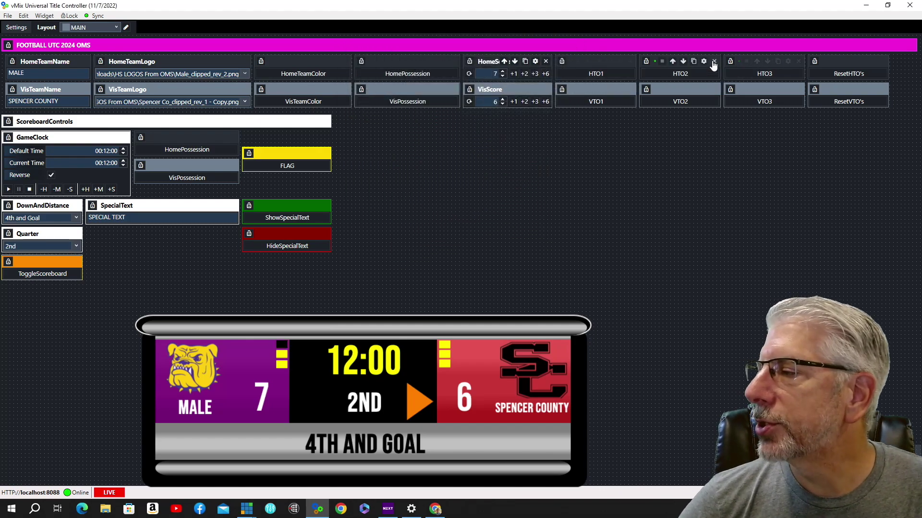
# Check the HTO2 and HTO3 blackout colour scripts, then view VTO1's script
pyautogui.click(704, 62)
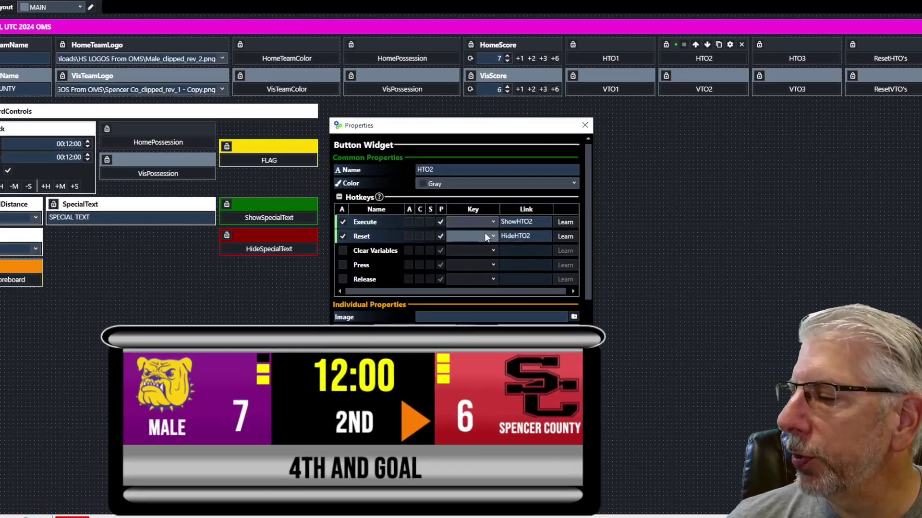
pyautogui.scroll(-3, 480, 233)
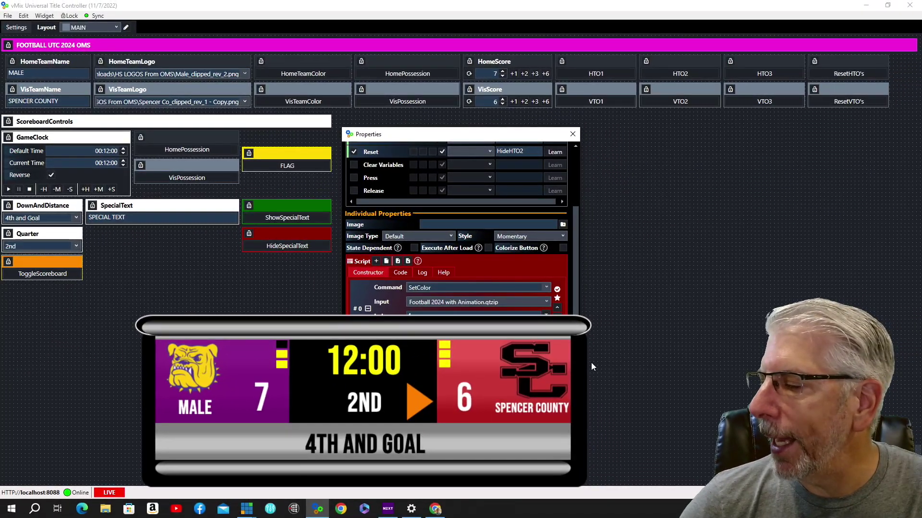
pyautogui.press('Escape')
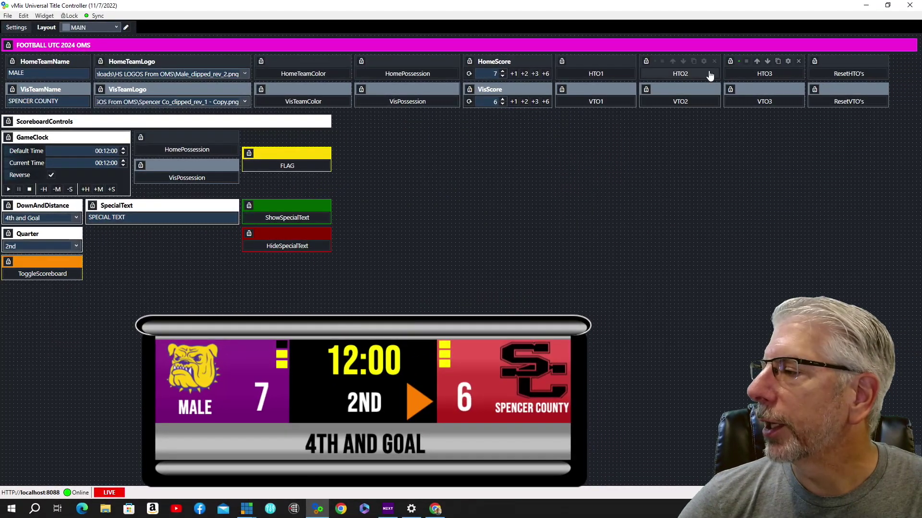
pyautogui.click(788, 61)
pyautogui.scroll(-5, 540, 233)
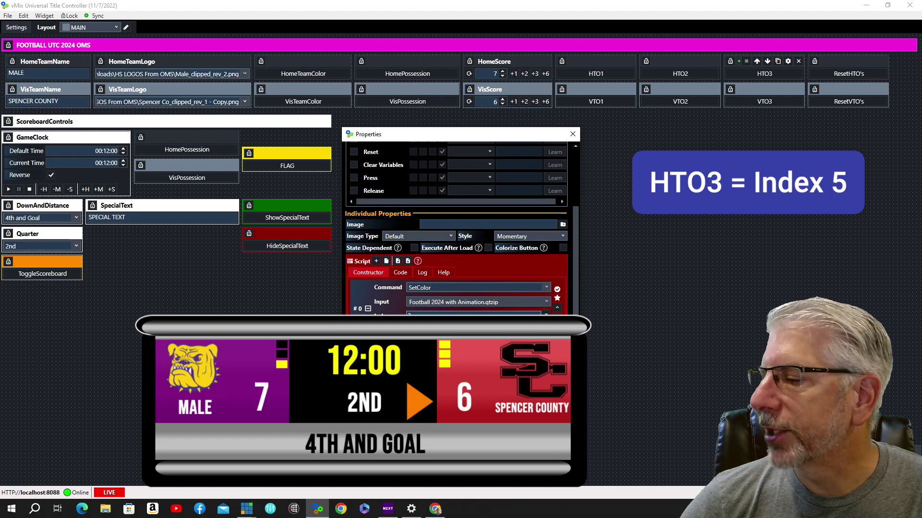
pyautogui.press('Escape')
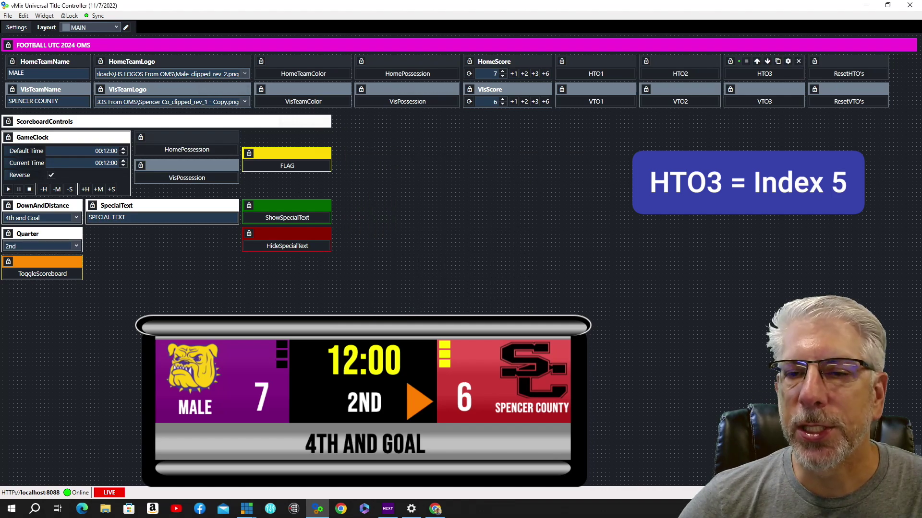
pyautogui.click(619, 89)
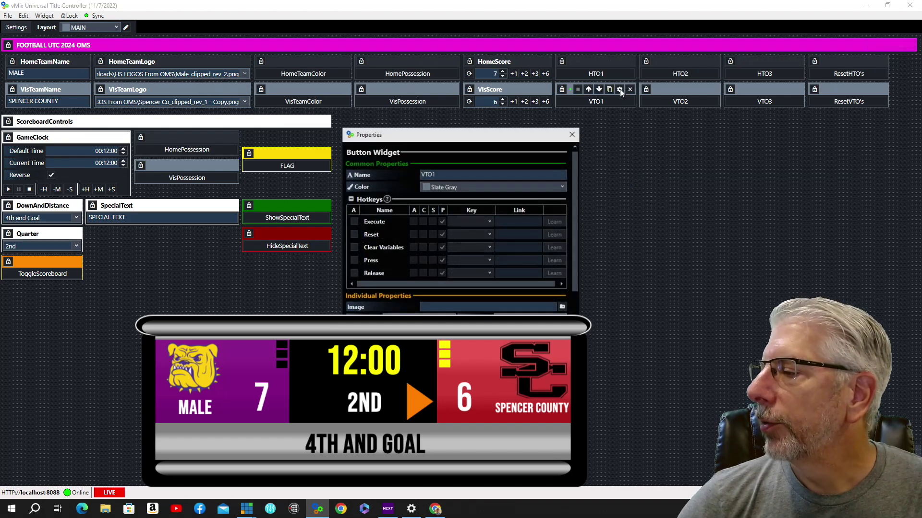
pyautogui.scroll(-3, 412, 314)
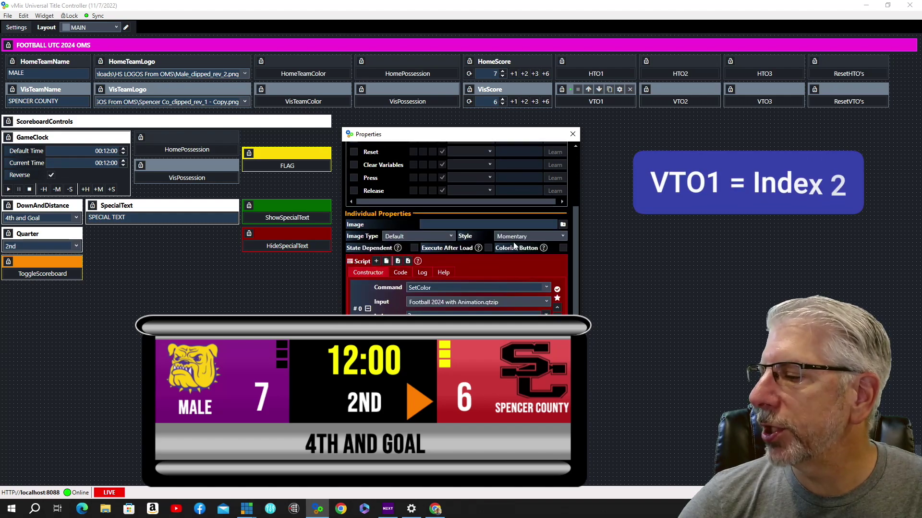
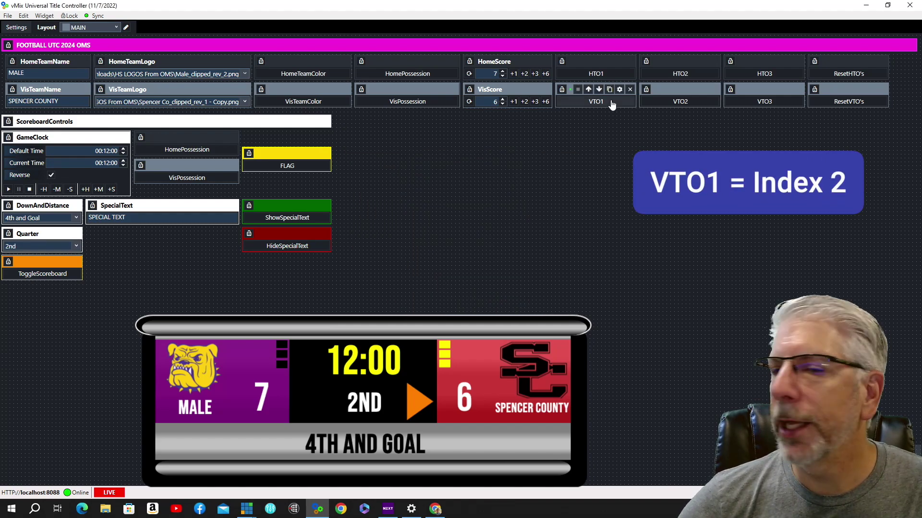
pyautogui.click(703, 90)
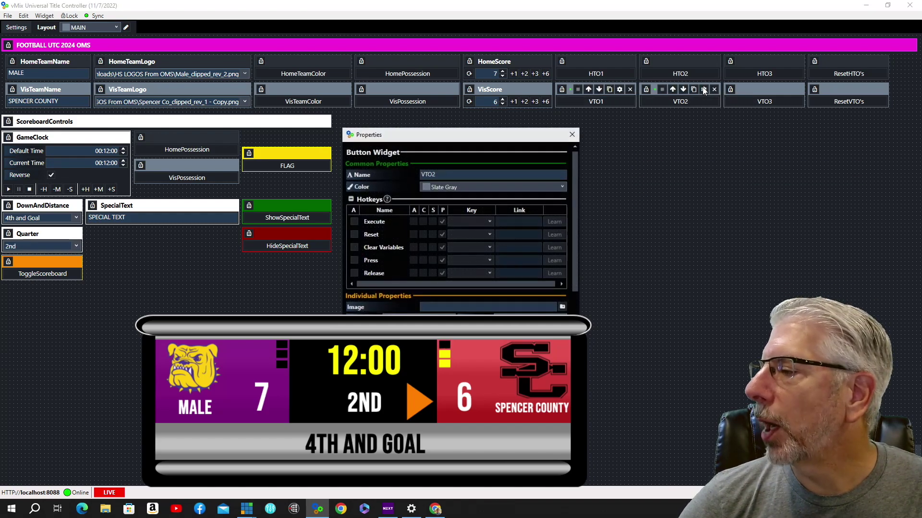
pyautogui.scroll(-5, 468, 269)
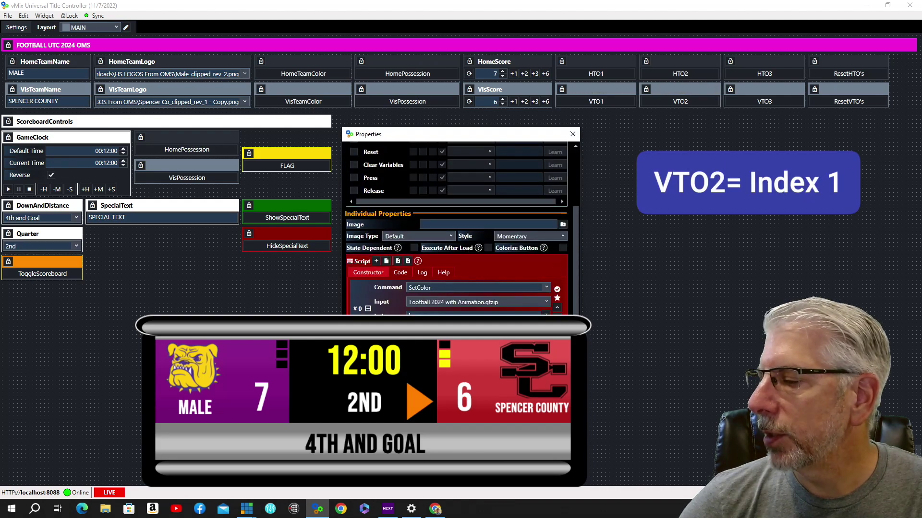
pyautogui.press('Escape')
pyautogui.click(788, 90)
pyautogui.scroll(-2, 424, 275)
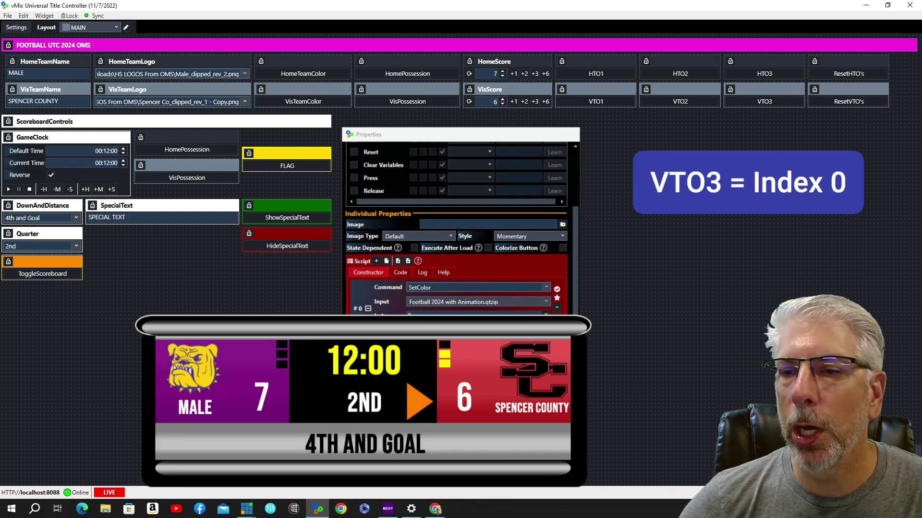
pyautogui.press('Escape')
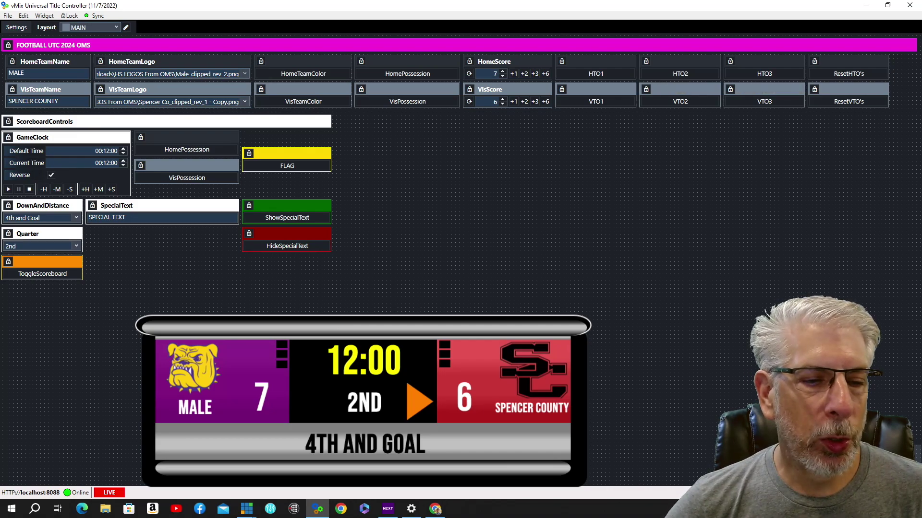
pyautogui.hotkey('alt', 'Tab')
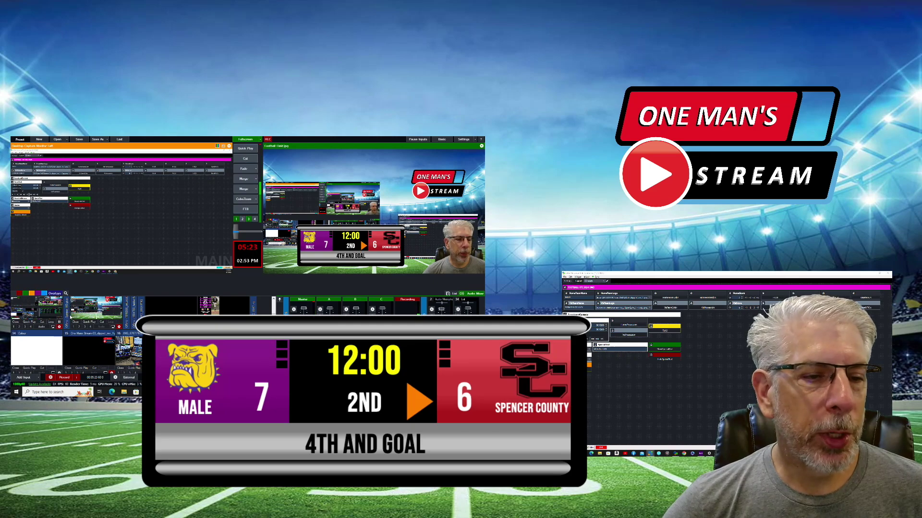
# Open the Football 2024 with Animation title in the Title Editor and show its Color tab
pyautogui.scroll(-5, 53, 323)
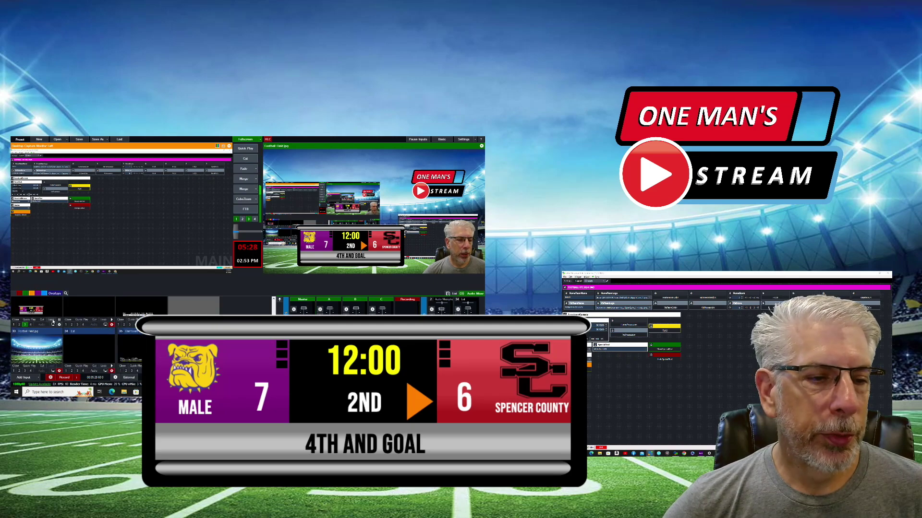
pyautogui.click(54, 307)
pyautogui.rightClick(173, 165)
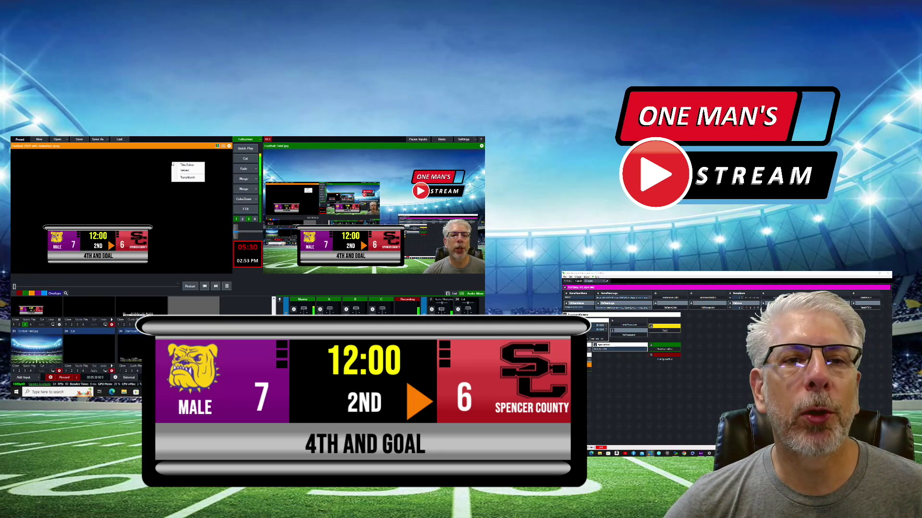
pyautogui.click(190, 165)
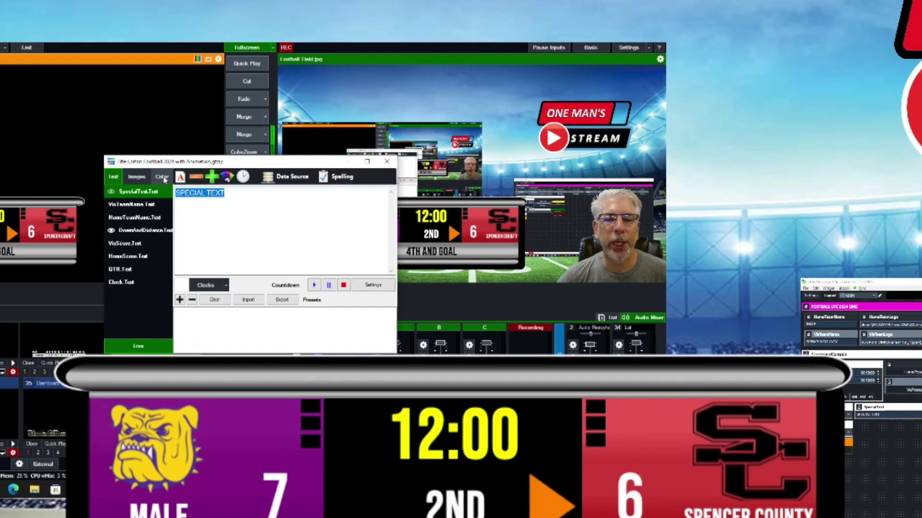
pyautogui.click(162, 177)
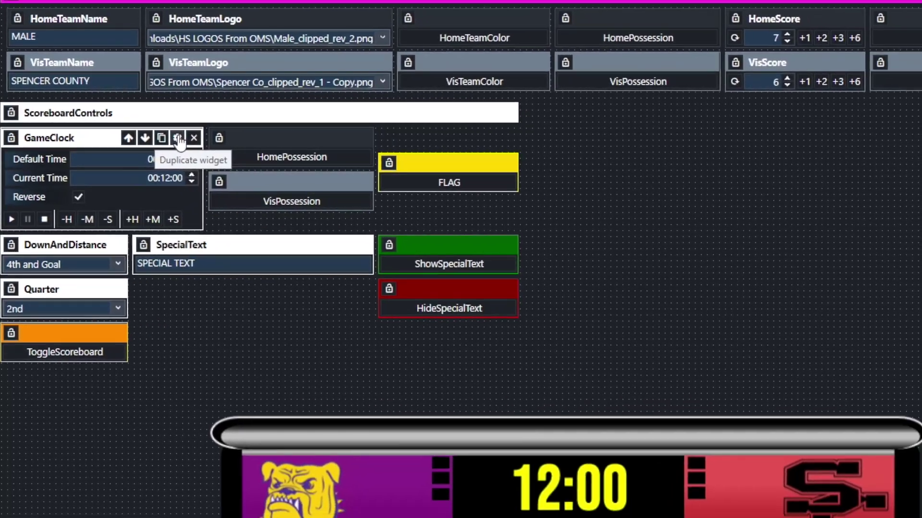
pyautogui.click(180, 139)
pyautogui.scroll(-5, 432, 233)
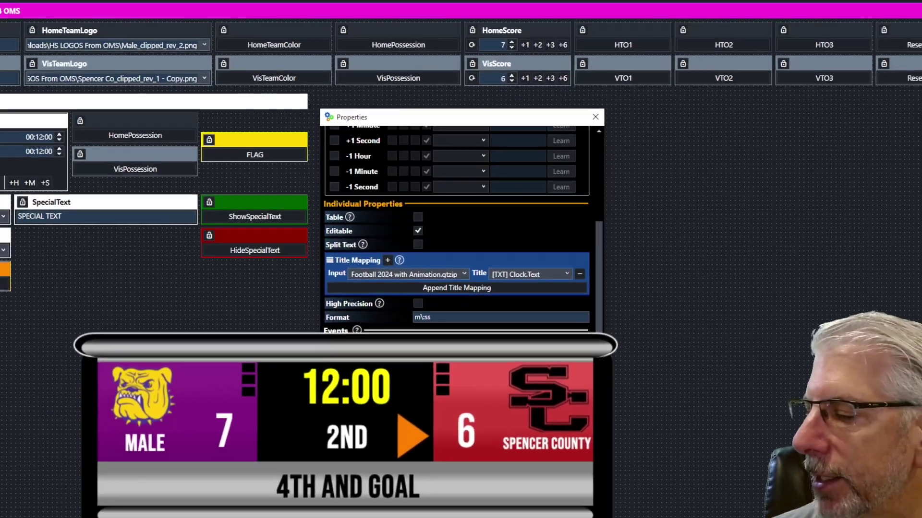
pyautogui.press('Escape')
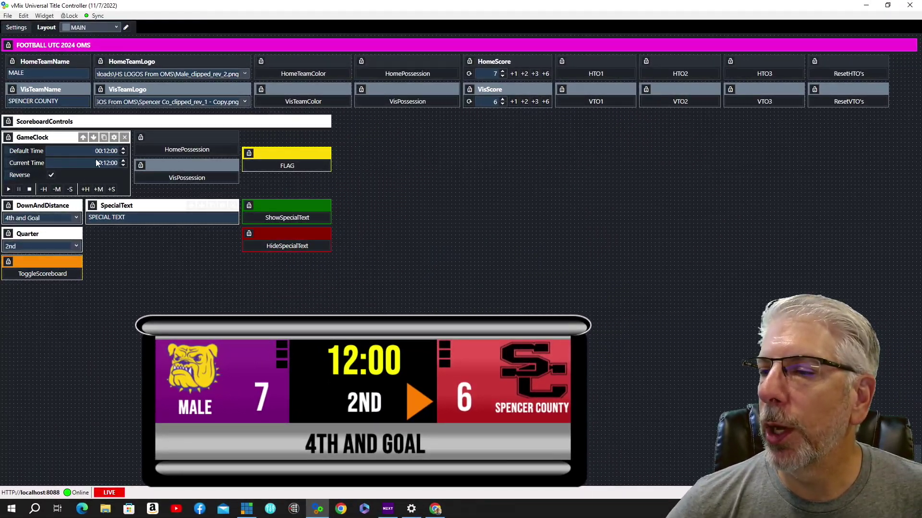
pyautogui.click(8, 190)
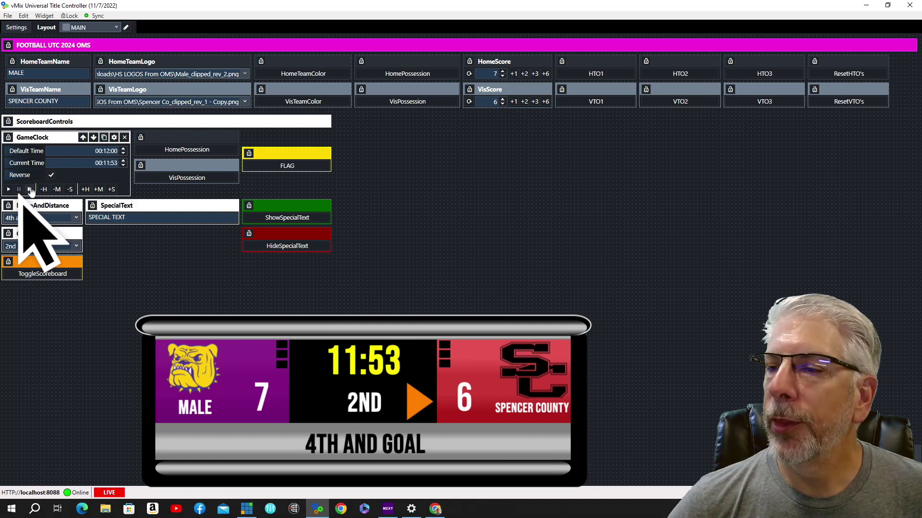
pyautogui.click(20, 191)
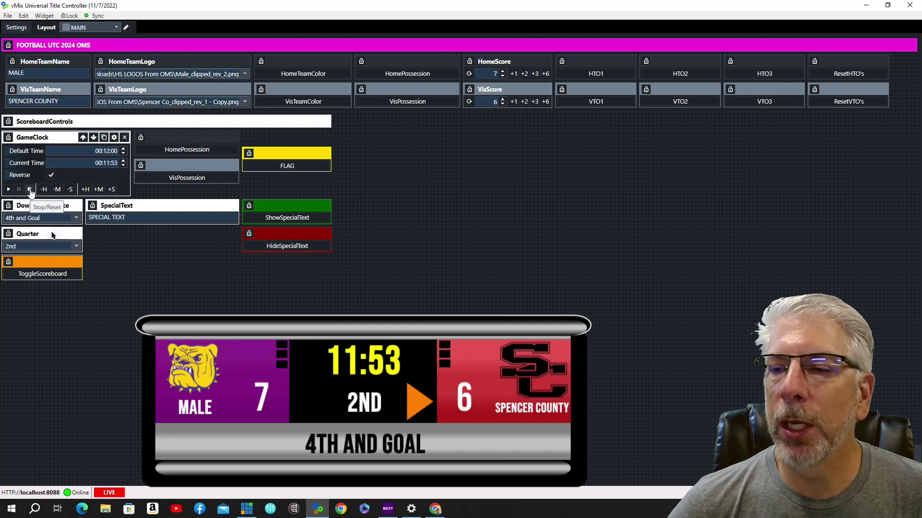
pyautogui.click(30, 190)
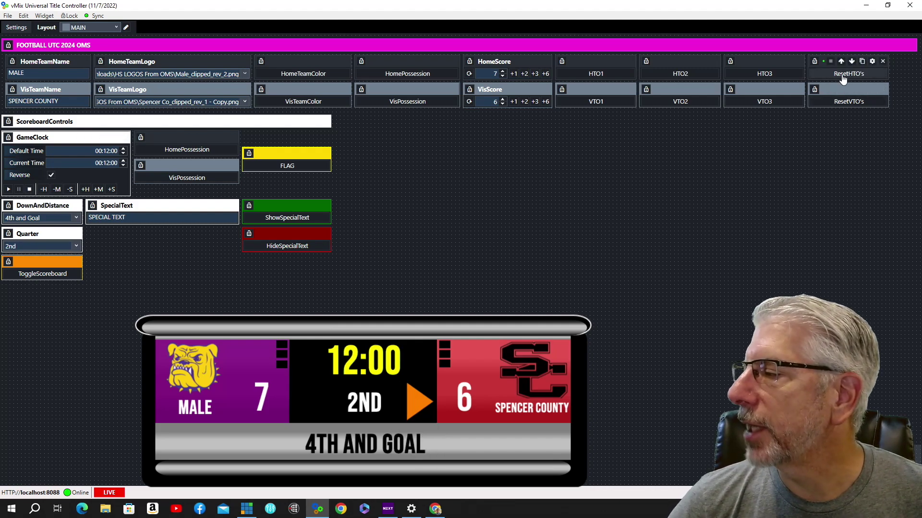
pyautogui.click(872, 62)
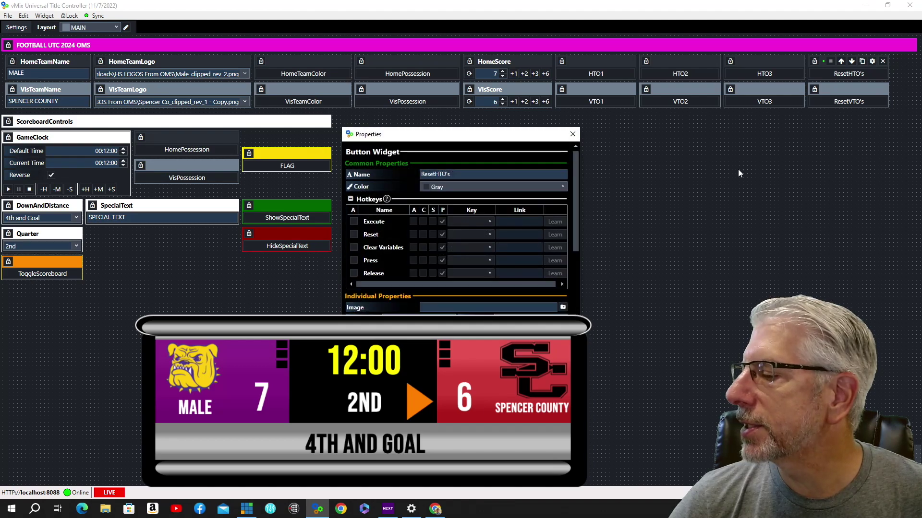
pyautogui.moveTo(484, 136); pyautogui.dragTo(485, 48)
pyautogui.scroll(-5, 501, 108)
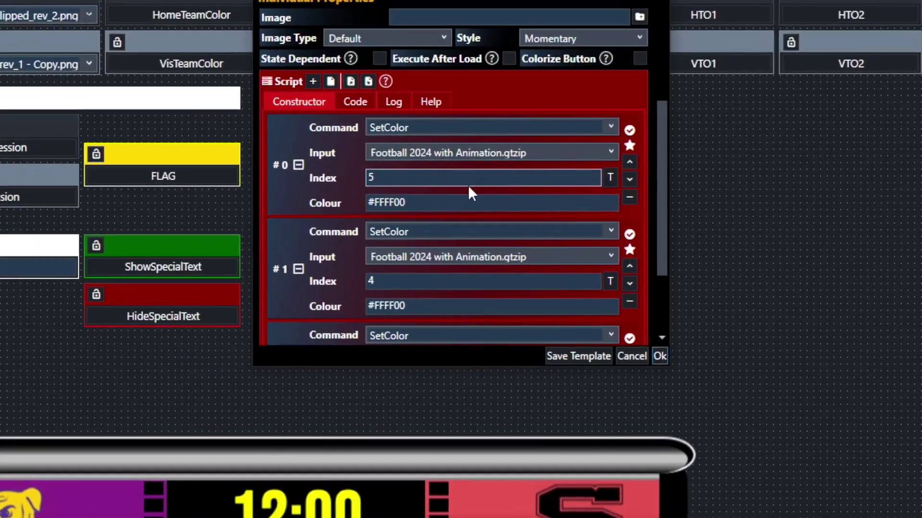
pyautogui.scroll(-1, 421, 152)
pyautogui.scroll(-1, 418, 156)
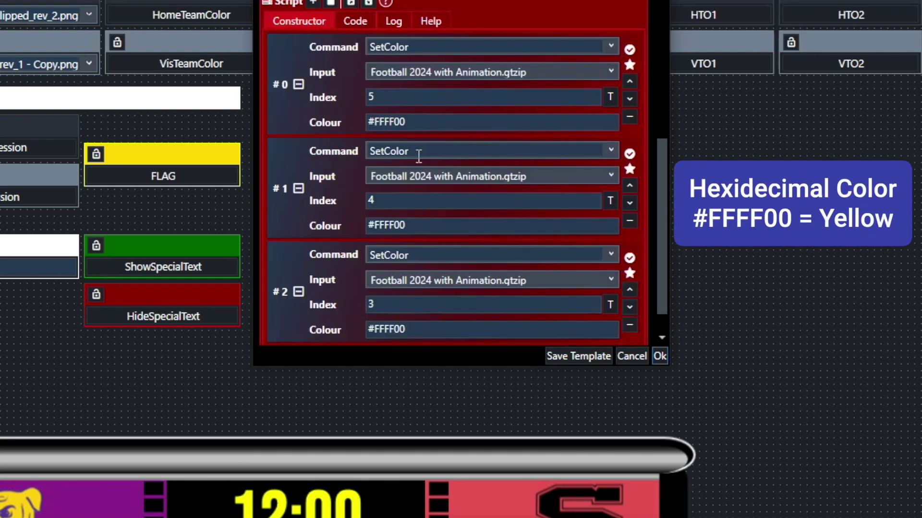
pyautogui.scroll(3, 419, 155)
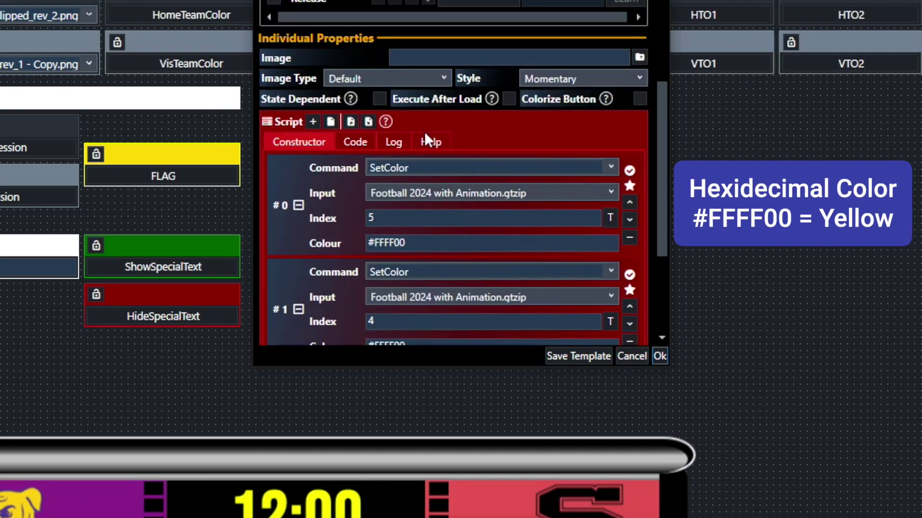
pyautogui.scroll(-2, 425, 133)
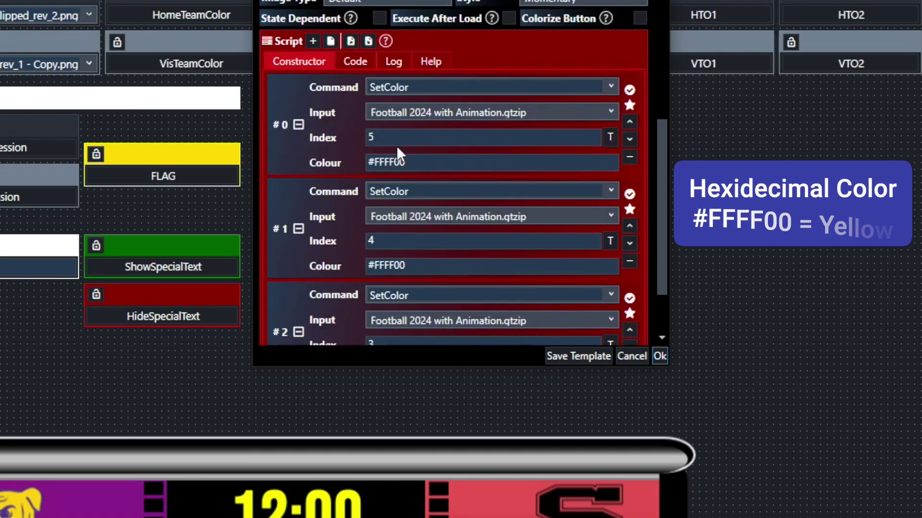
pyautogui.scroll(-2, 419, 333)
pyautogui.click(391, 299)
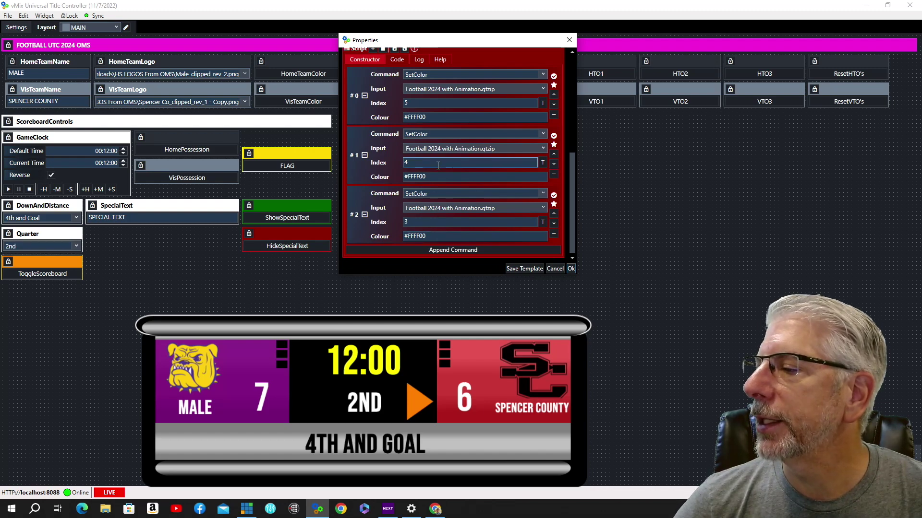
pyautogui.click(571, 269)
pyautogui.moveTo(856, 92)
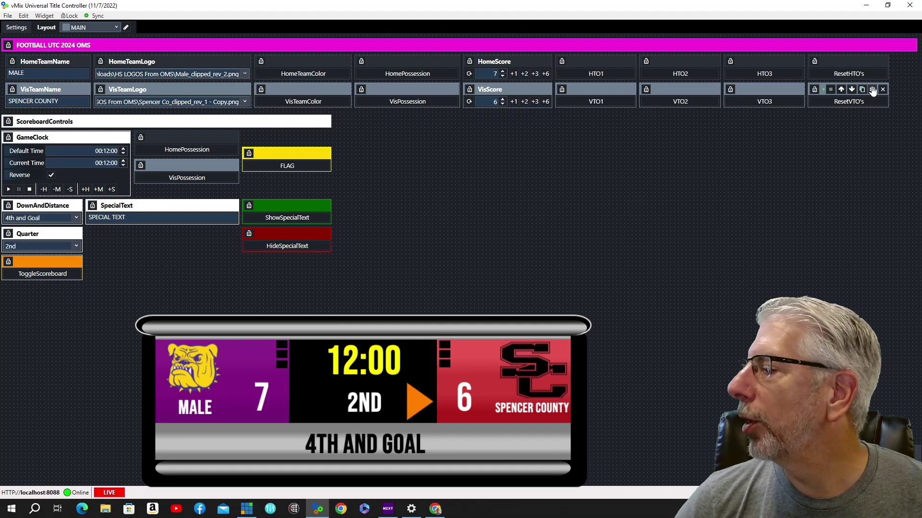
# Review ResetVTO's SetColor script, then reset the Male team's timeout bars to full yellow
pyautogui.click(872, 90)
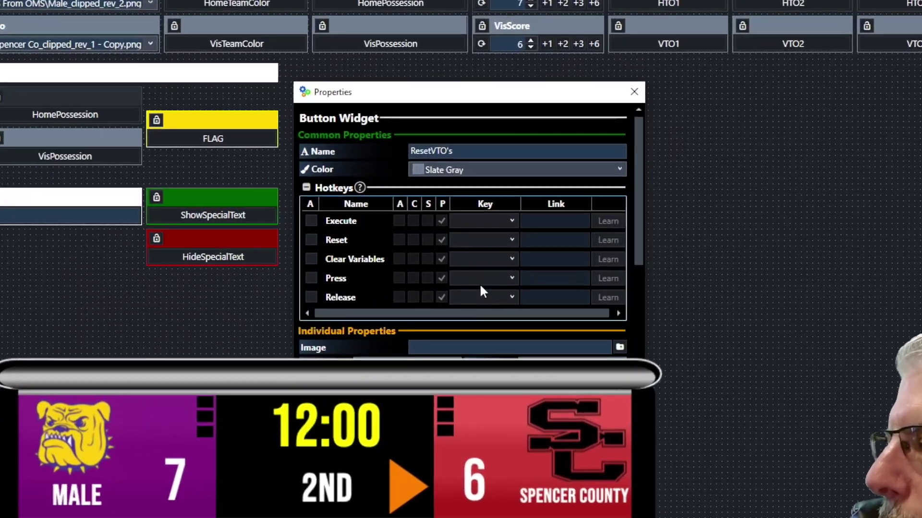
pyautogui.scroll(-3, 472, 262)
pyautogui.scroll(-4, 495, 294)
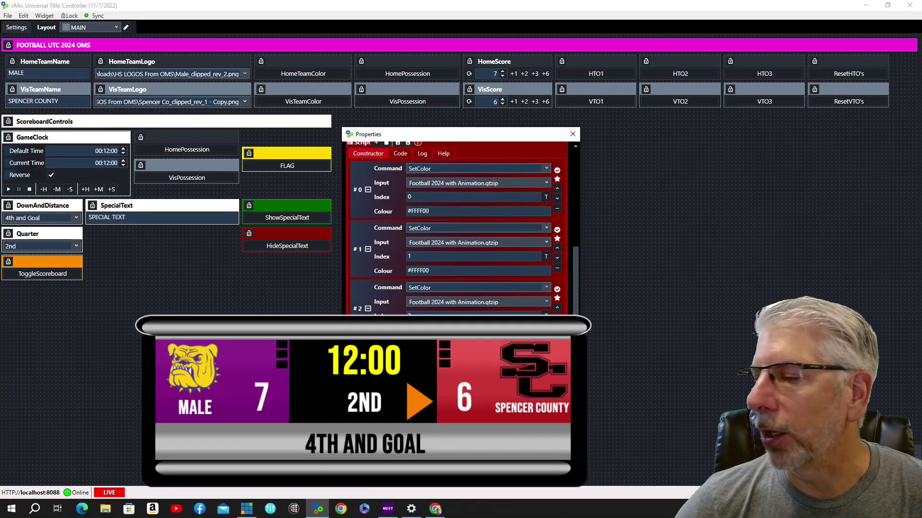
pyautogui.press('Escape')
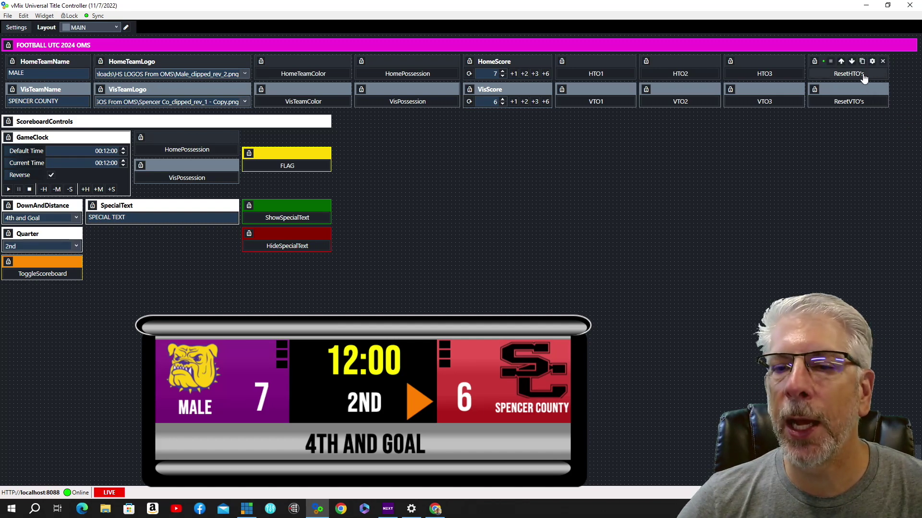
pyautogui.click(863, 75)
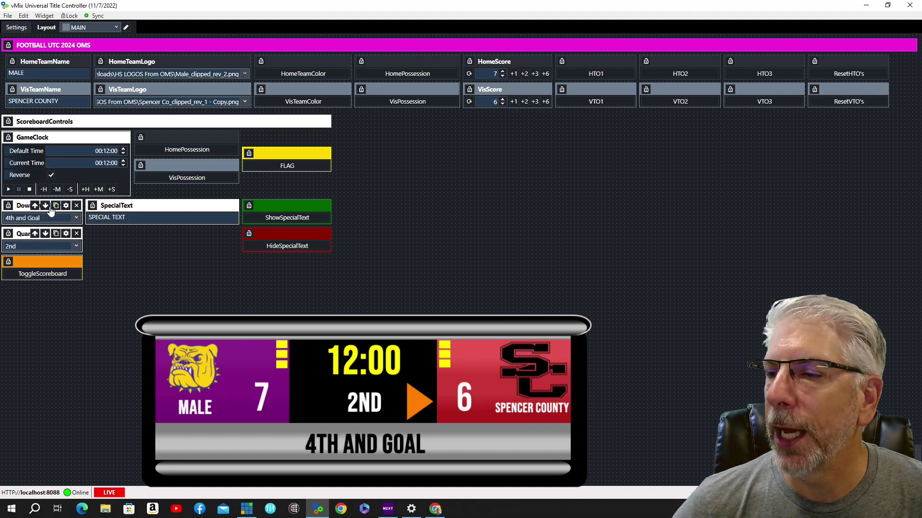
# Review the DownAndDistance list's properties without changing them
pyautogui.click(66, 206)
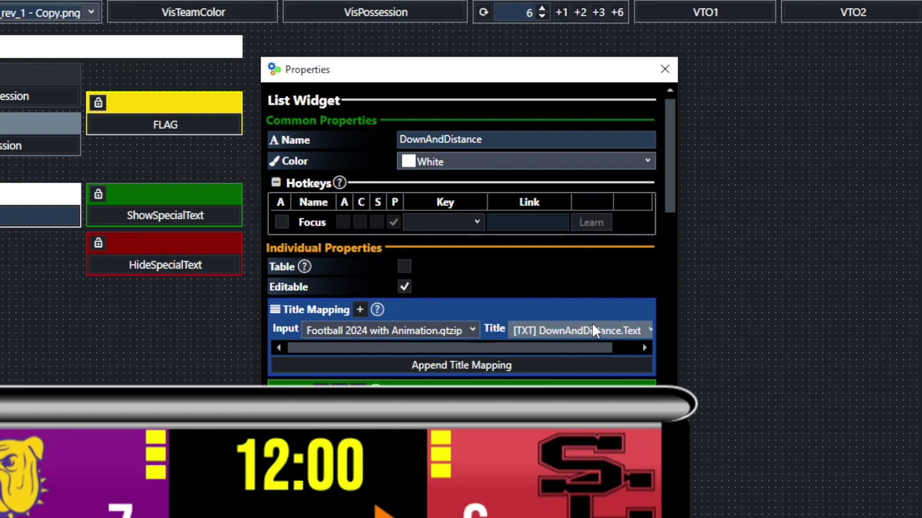
pyautogui.scroll(-10, 593, 324)
pyautogui.scroll(-8, 467, 284)
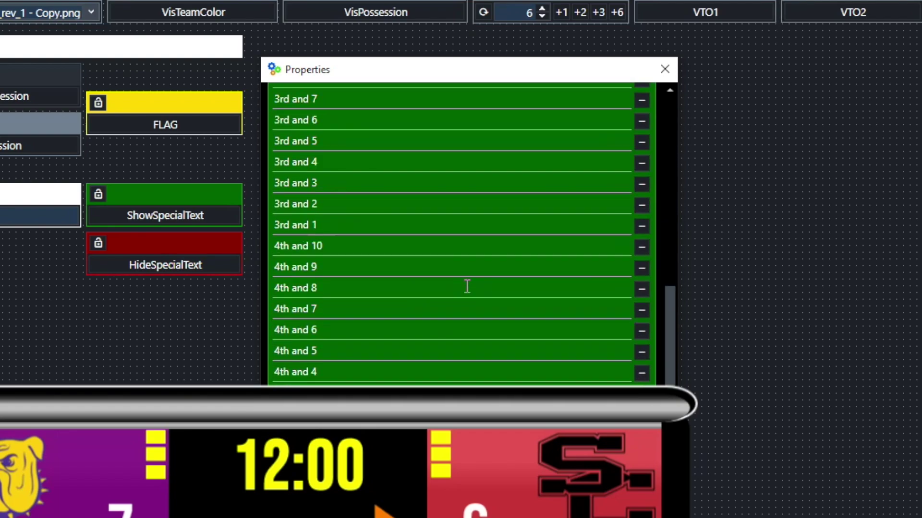
pyautogui.scroll(5, 467, 298)
pyautogui.scroll(12, 467, 301)
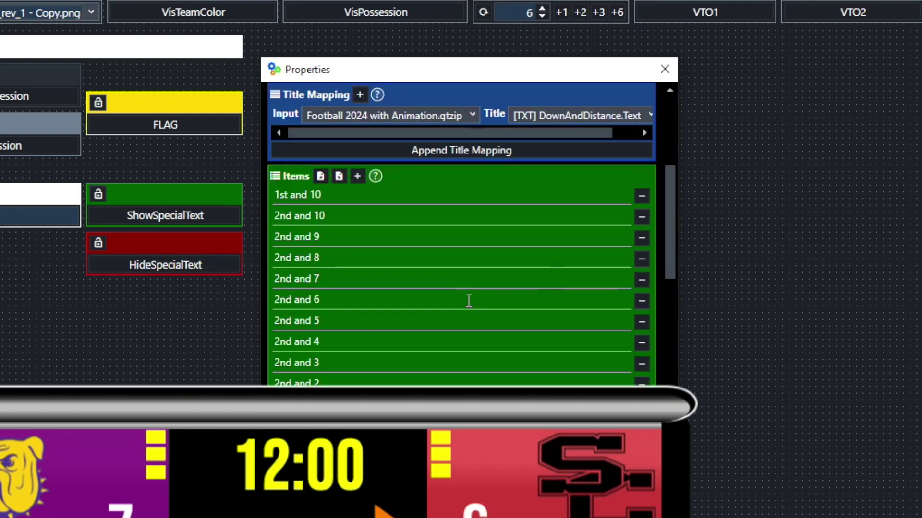
pyautogui.press('Escape')
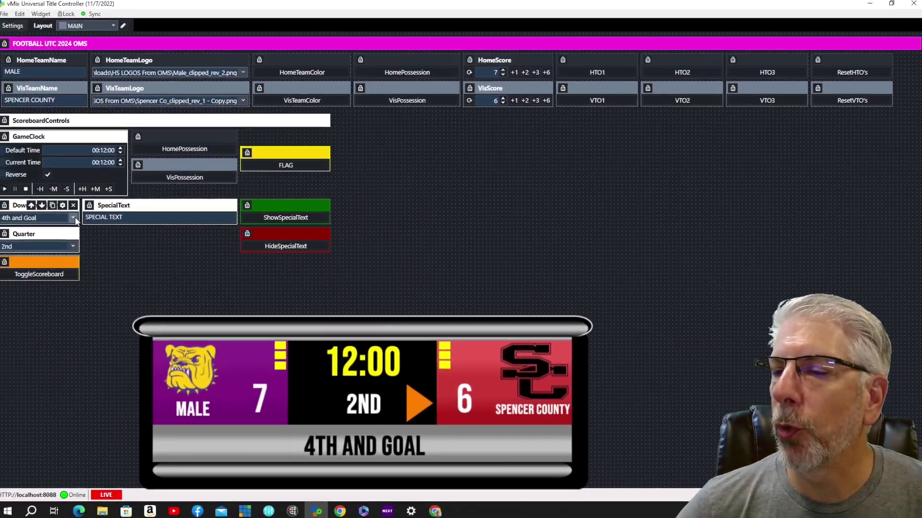
# Set the down and distance to 1st and 10, then open the Quarter list's properties
pyautogui.click(74, 219)
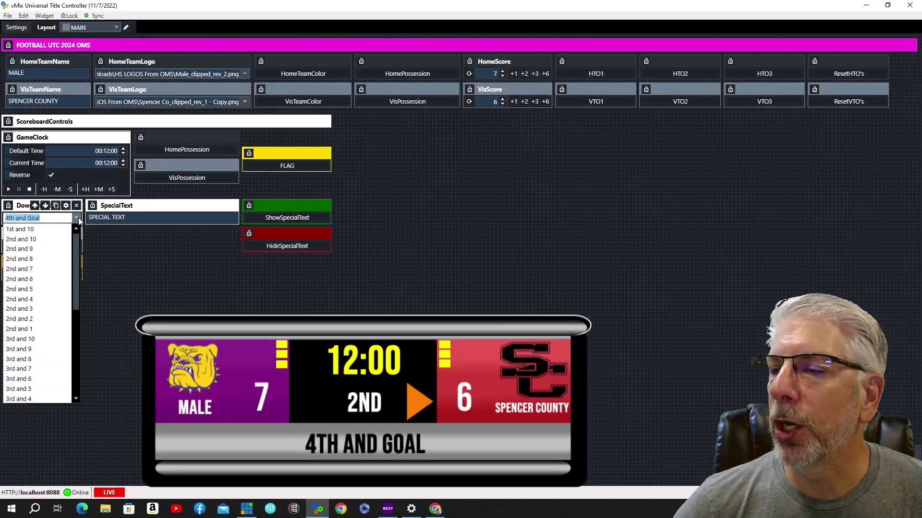
pyautogui.click(20, 230)
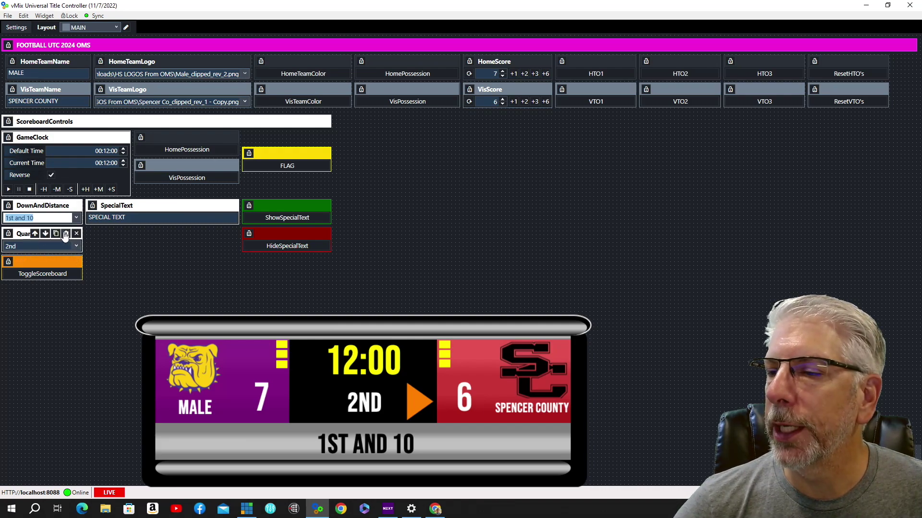
pyautogui.click(66, 233)
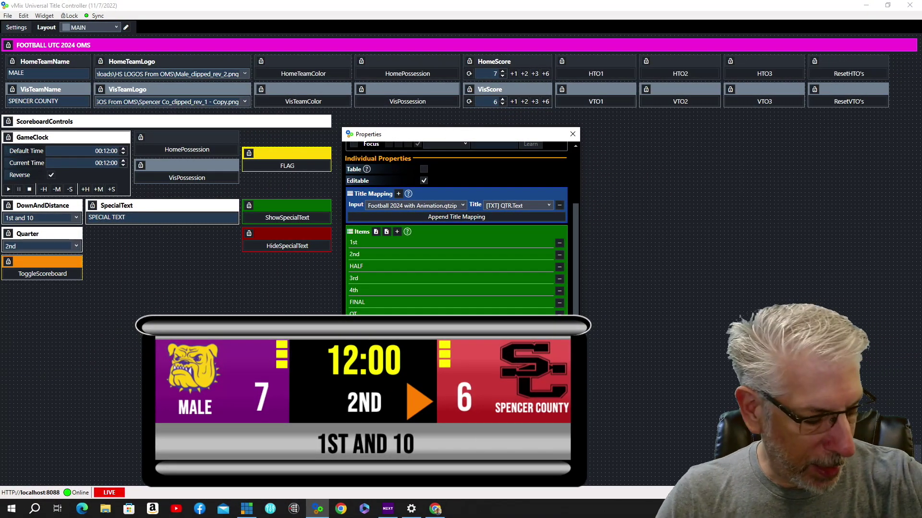
# Set the Quarter list to FINAL
pyautogui.press('Escape')
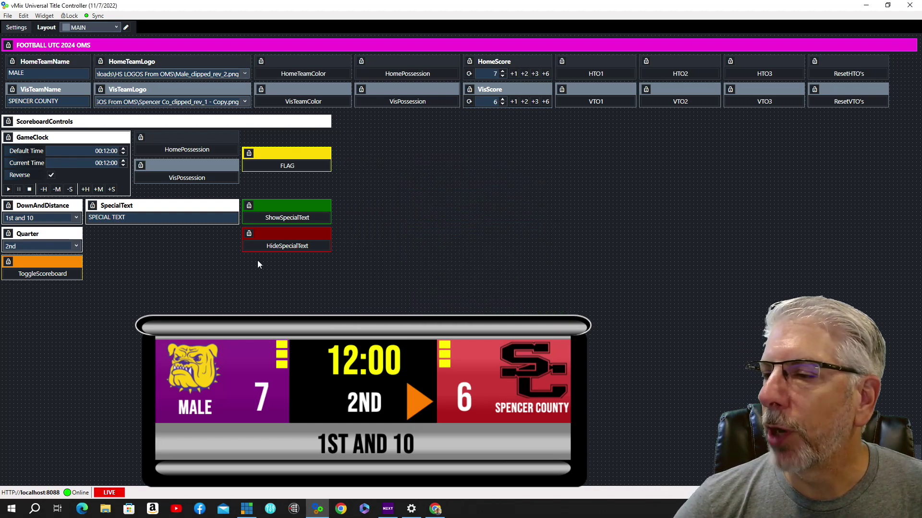
pyautogui.click(76, 247)
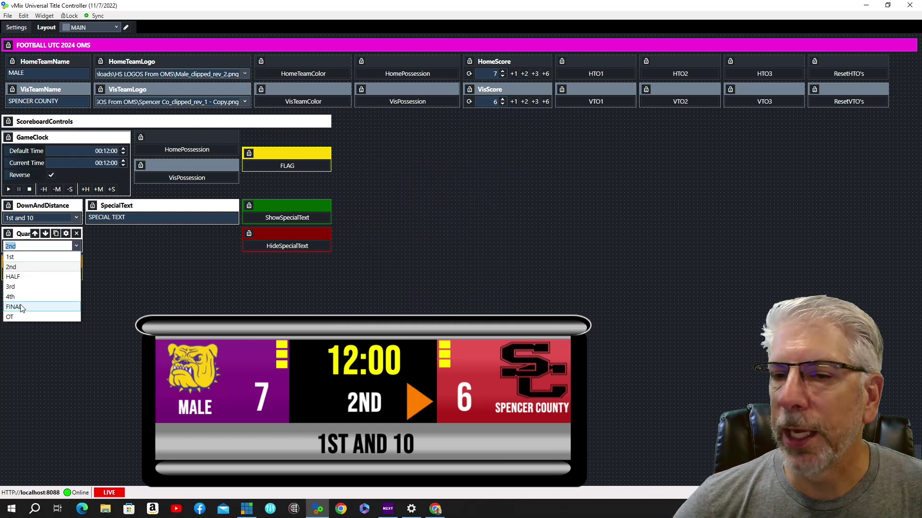
pyautogui.click(21, 307)
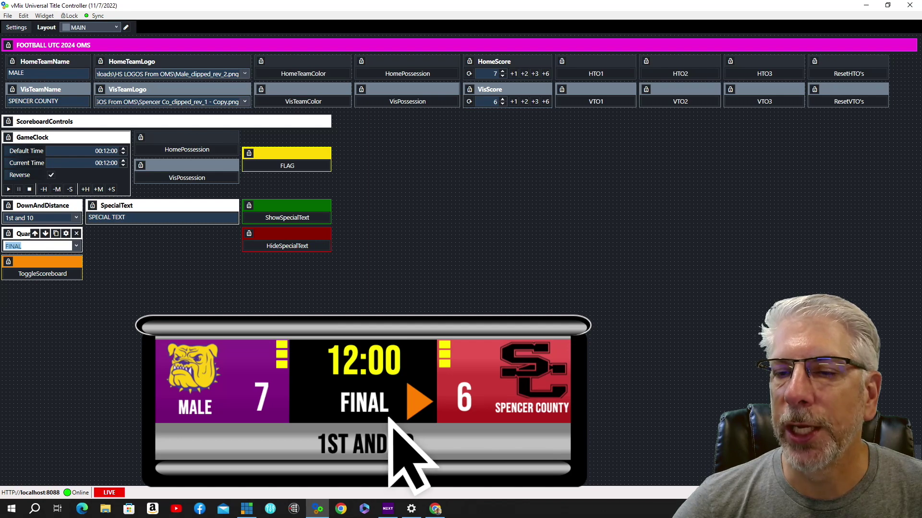
# Toggle the scoreboard graphic off and back on with ToggleScoreboard
pyautogui.click(61, 279)
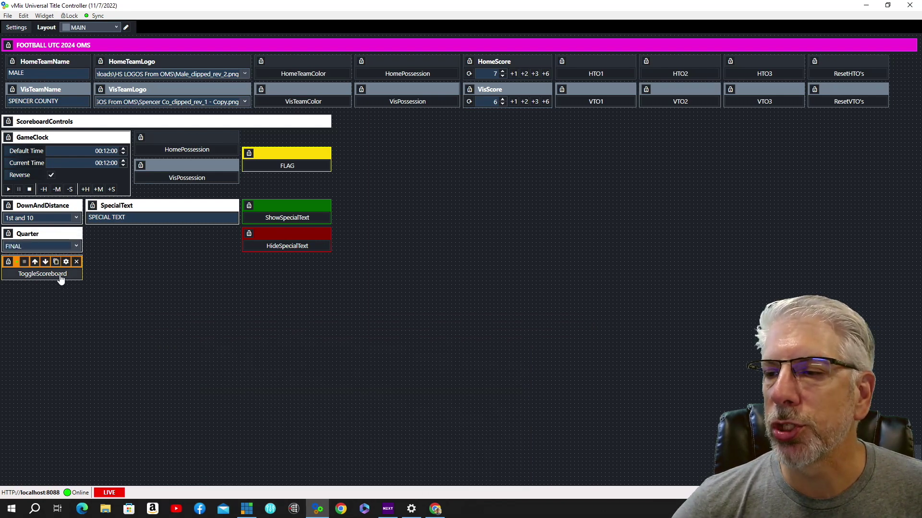
pyautogui.click(60, 280)
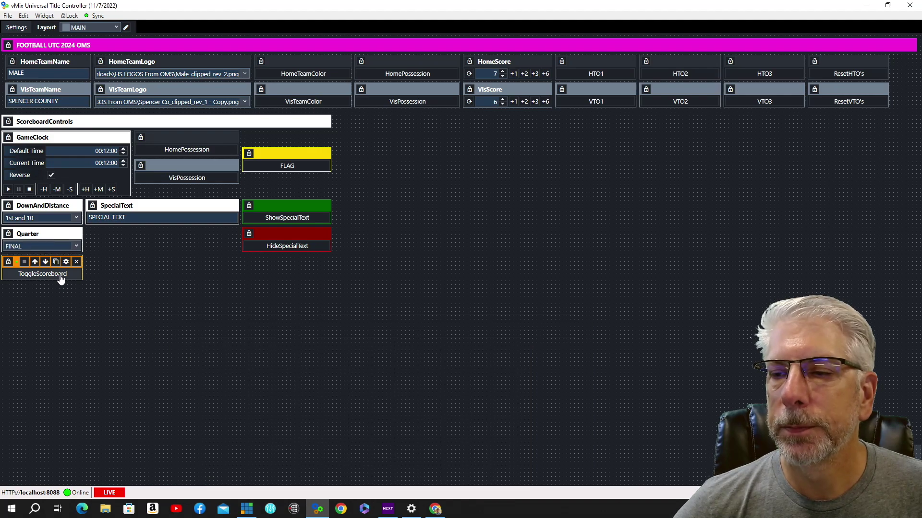
pyautogui.click(60, 280)
pyautogui.click(67, 263)
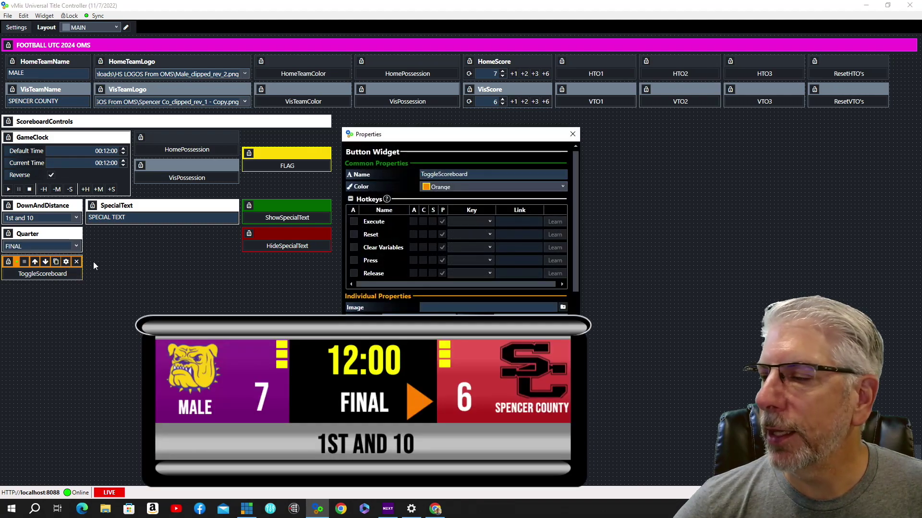
pyautogui.scroll(-5, 488, 229)
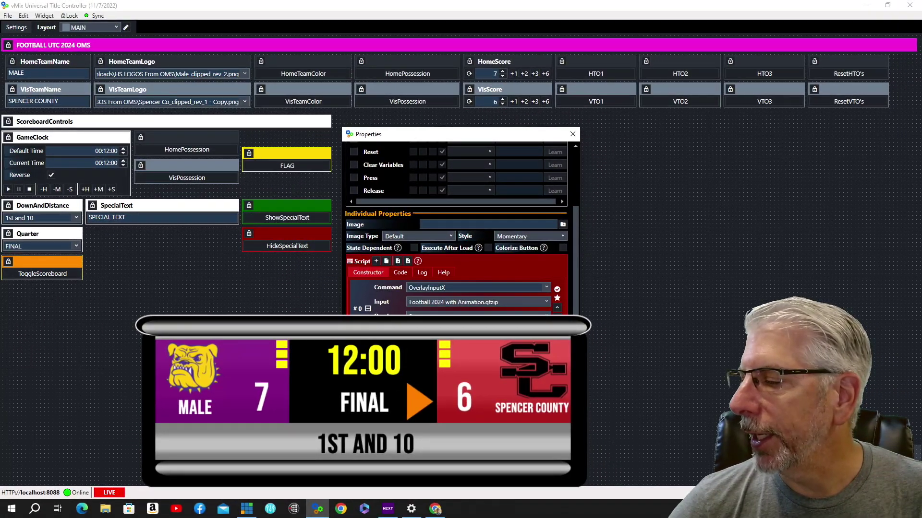
pyautogui.press('Escape')
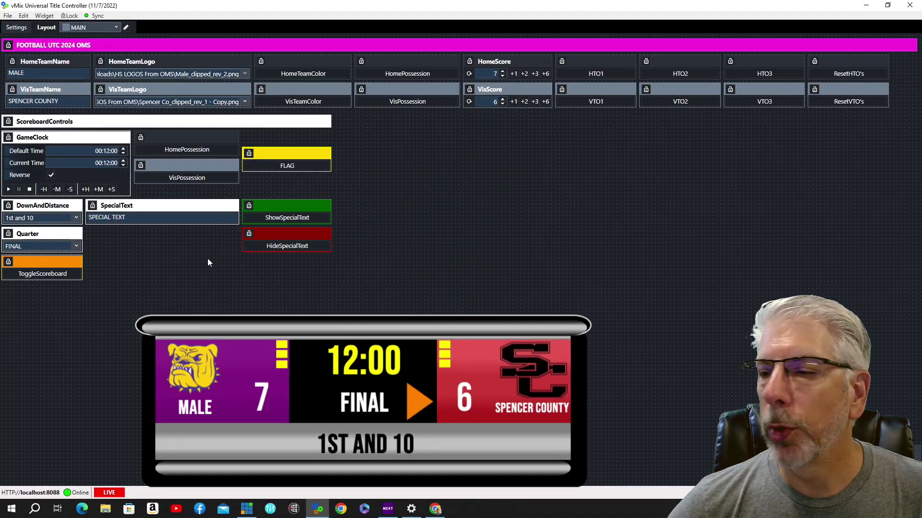
# Toggle the scoreboard off and on, show the SPECIAL TEXT line, and open SpecialText properties
pyautogui.click(55, 276)
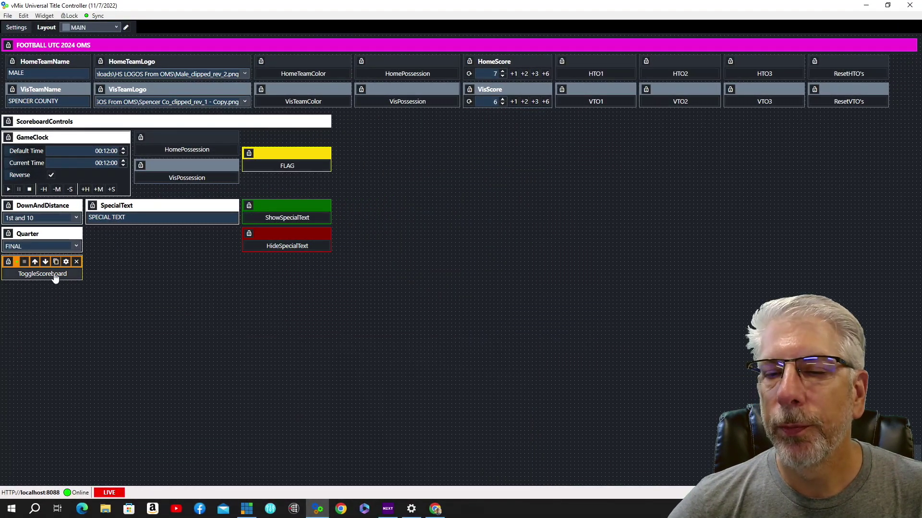
pyautogui.click(55, 276)
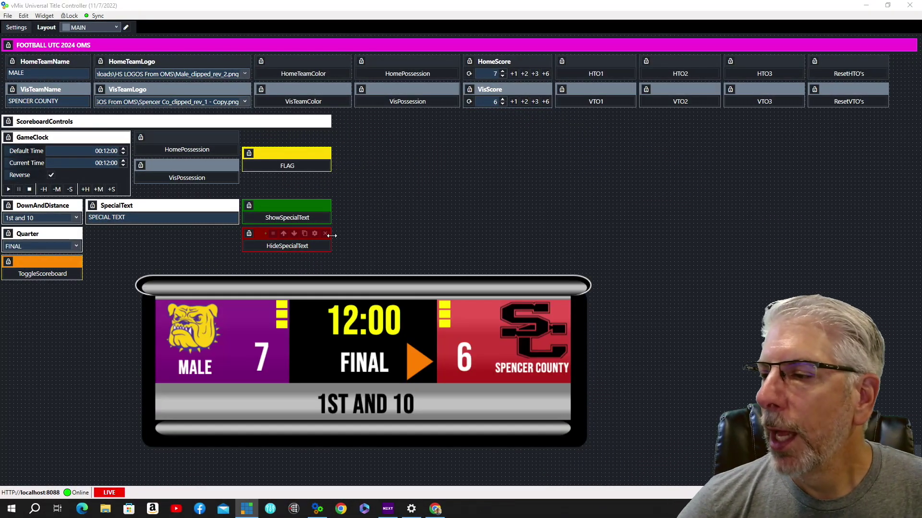
pyautogui.click(297, 218)
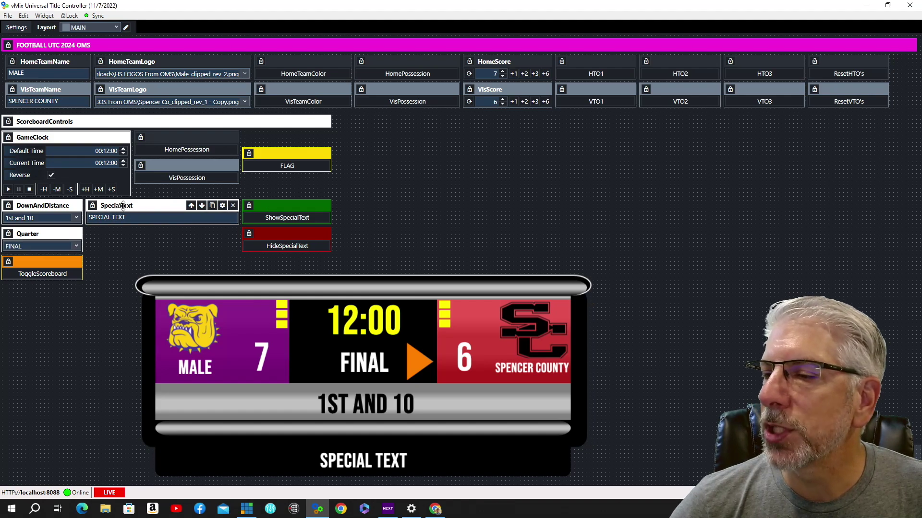
pyautogui.click(222, 205)
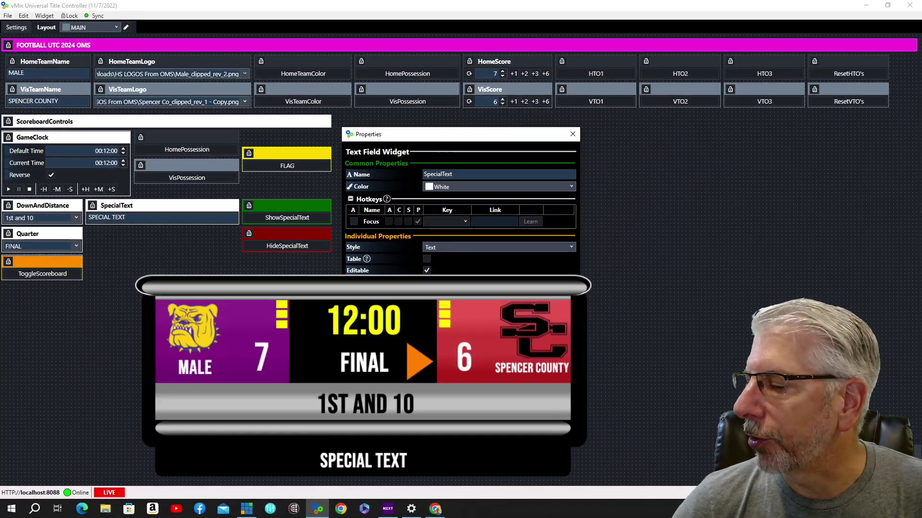
# Replace the SpecialText field's text with 'GAME DELAYED 10 MINUTES'
pyautogui.click(181, 227)
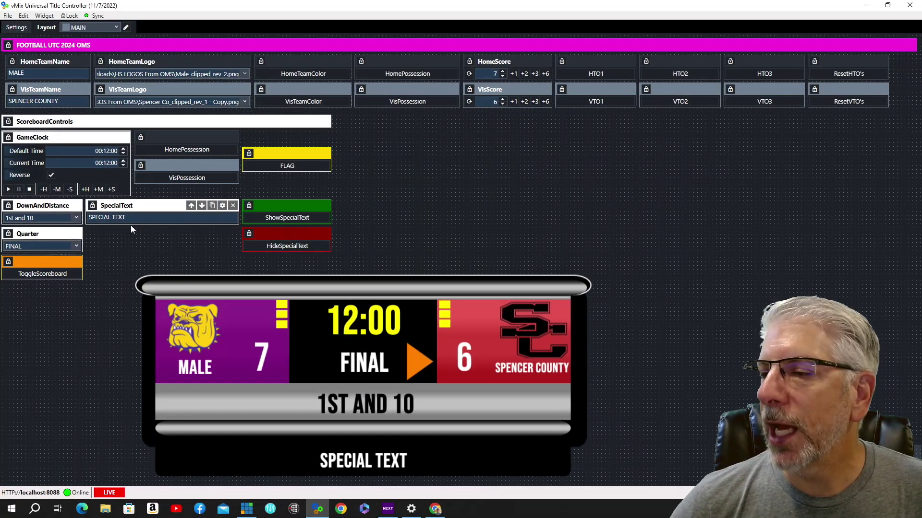
pyautogui.moveTo(129, 217); pyautogui.dragTo(95, 222)
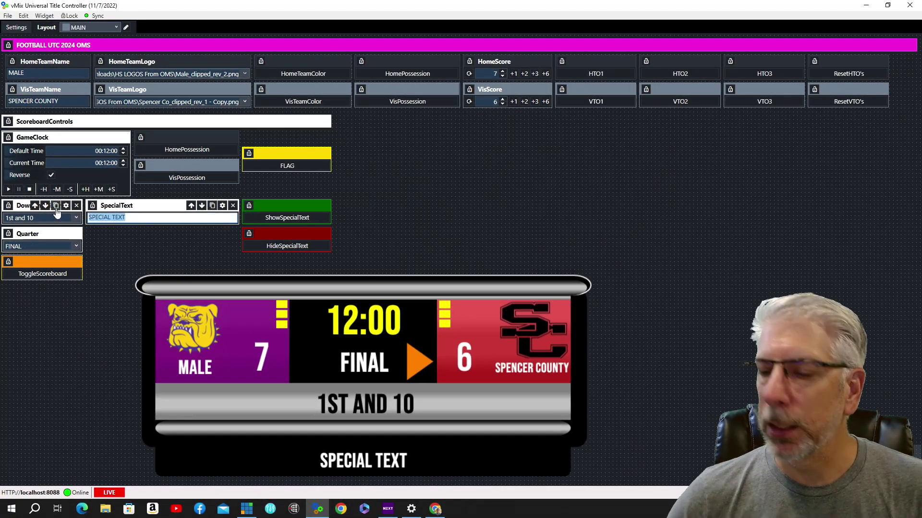
pyautogui.write('GAME DELAYED 10 MINUTES')
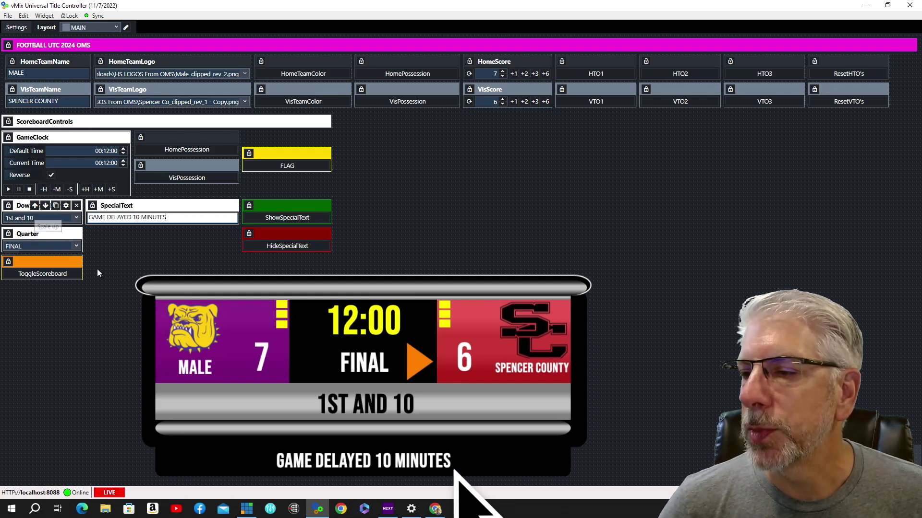
pyautogui.press('Tab')
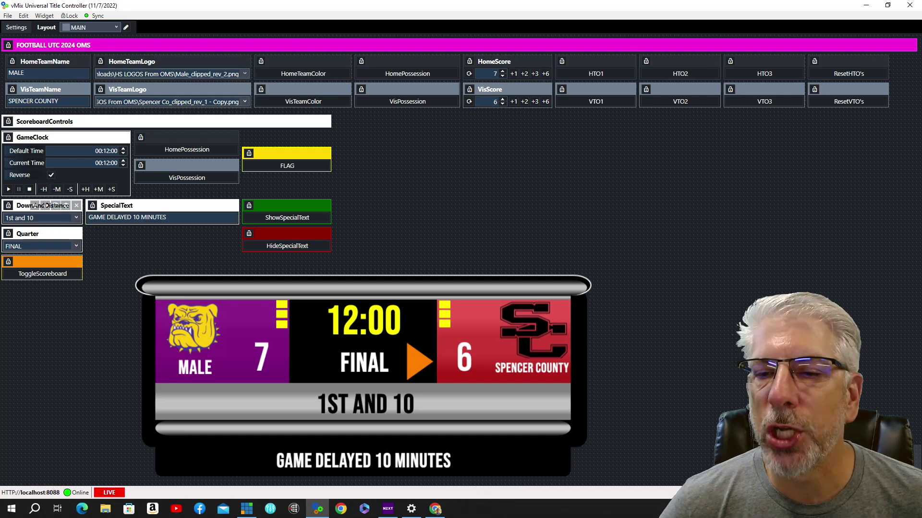
# Preview the GAME DELAYED 10 MINUTES line under the scoreboard, then hide it again
pyautogui.click(305, 238)
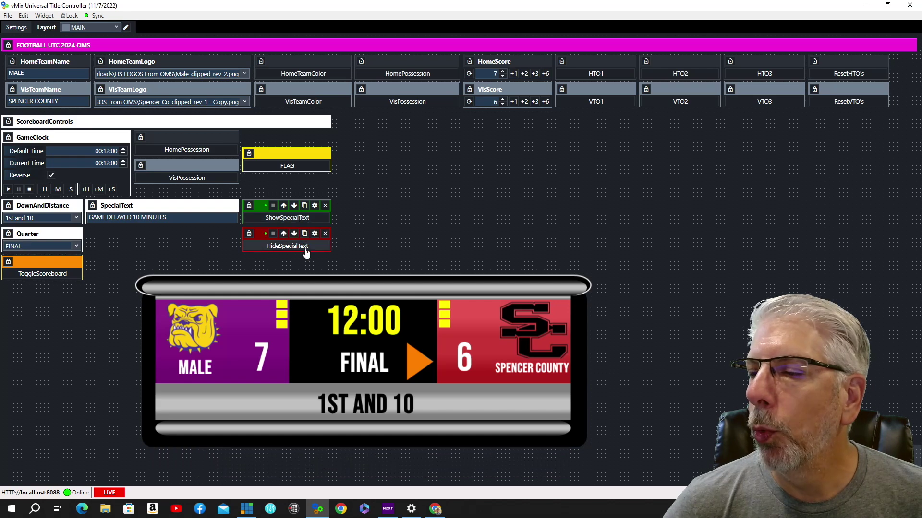
pyautogui.click(282, 218)
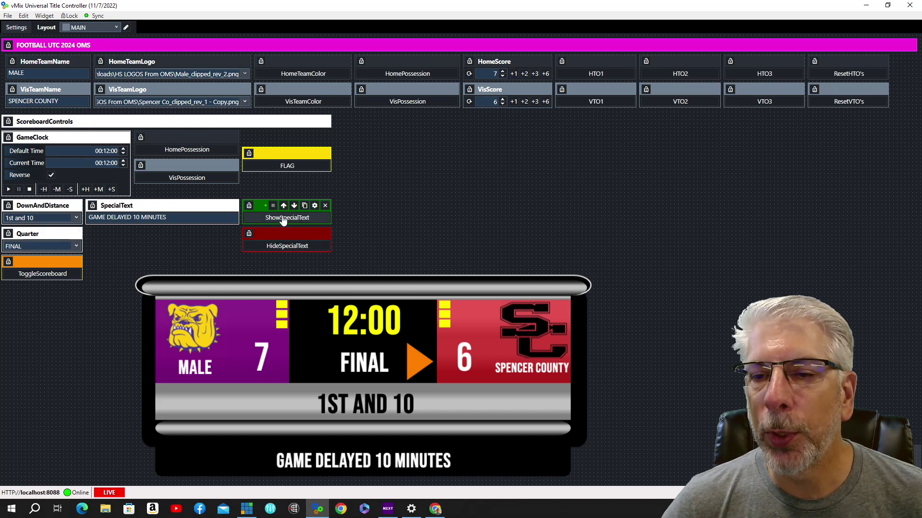
pyautogui.click(291, 247)
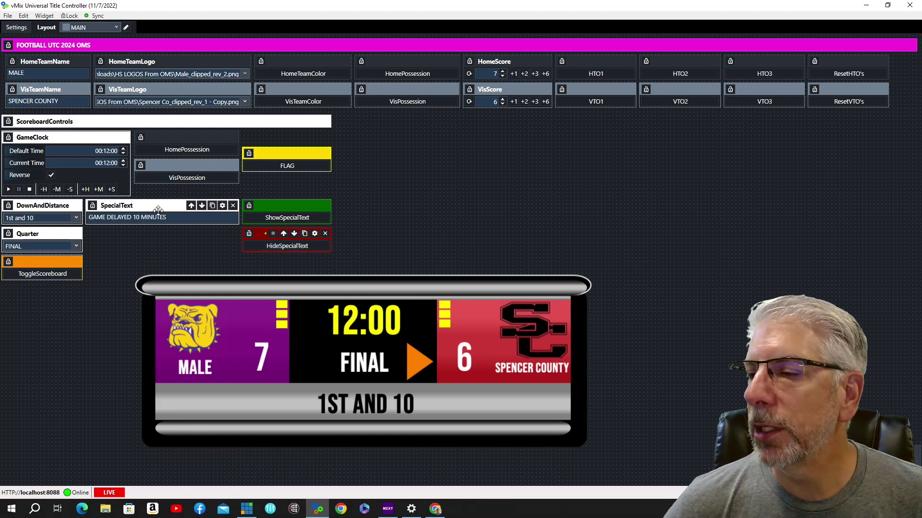
pyautogui.click(175, 217)
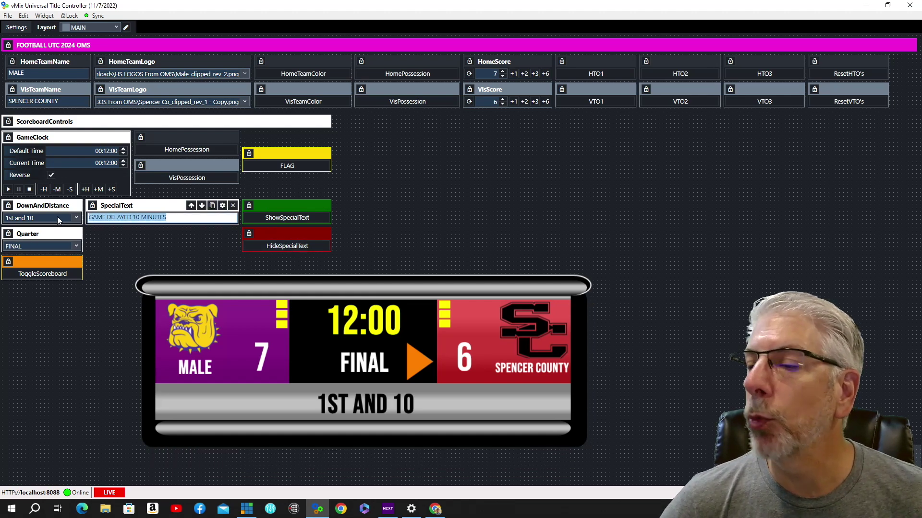
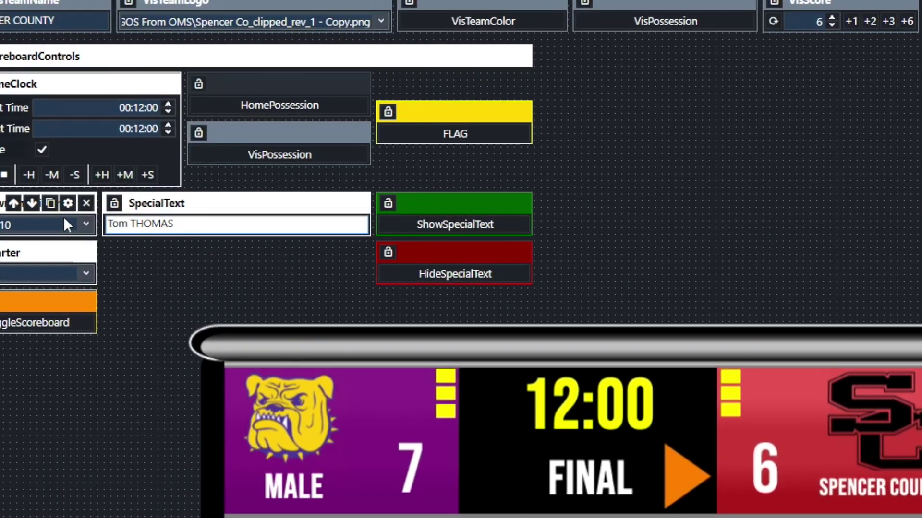
# Enter the player's name with '10 Carries for 200 yds' as special text, show it, then hide it
pyautogui.write('  10Carriesd for 200 yds')
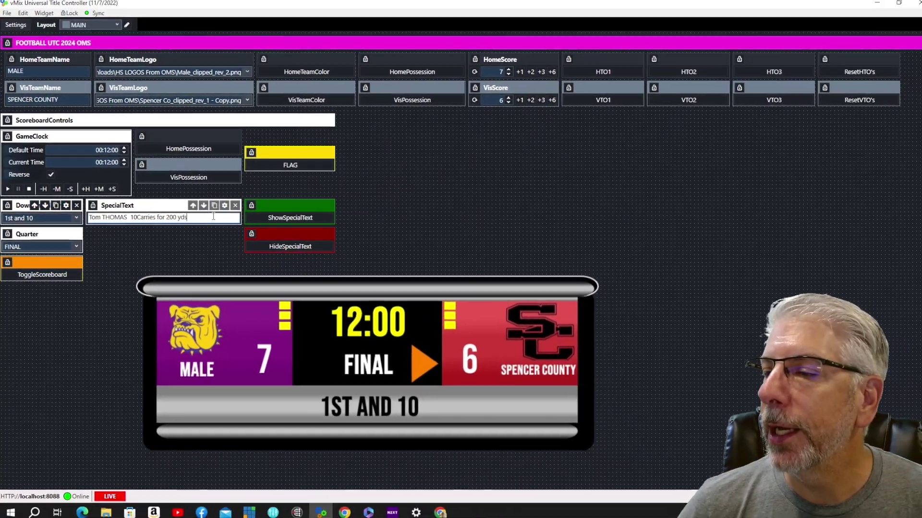
pyautogui.click(308, 221)
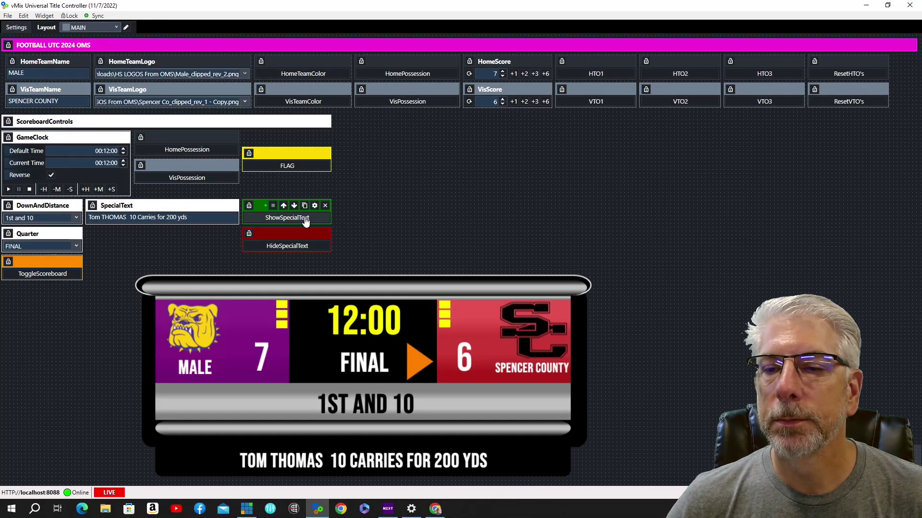
pyautogui.click(304, 249)
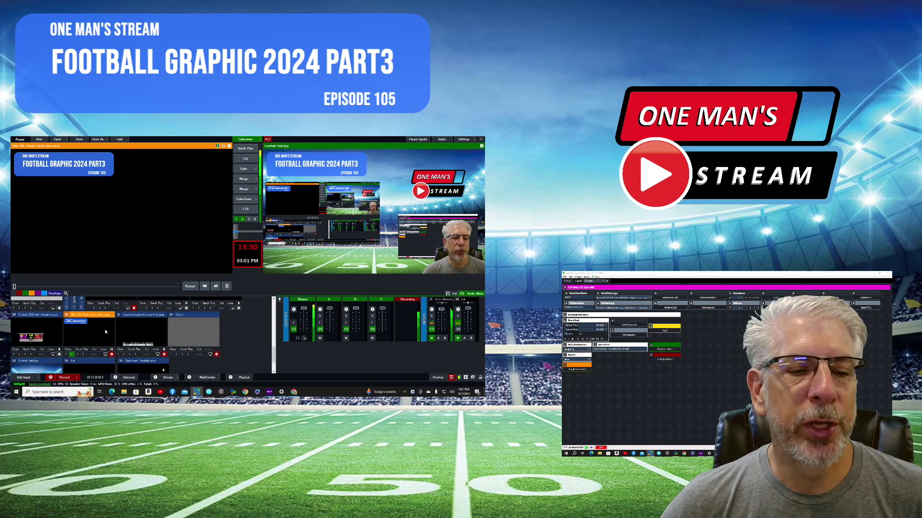
pyautogui.rightClick(165, 179)
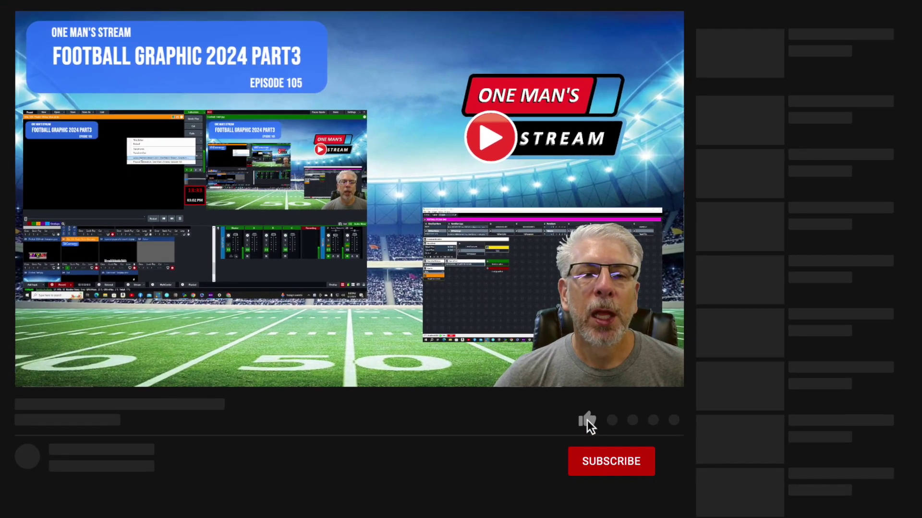
pyautogui.click(164, 189)
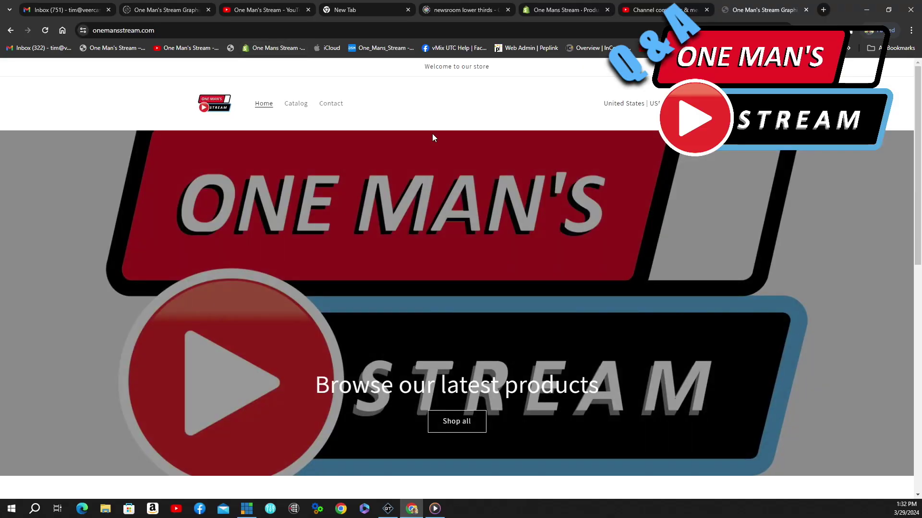
pyautogui.scroll(-5, 432, 240)
pyautogui.click(457, 173)
pyautogui.click(370, 253)
pyautogui.click(364, 245)
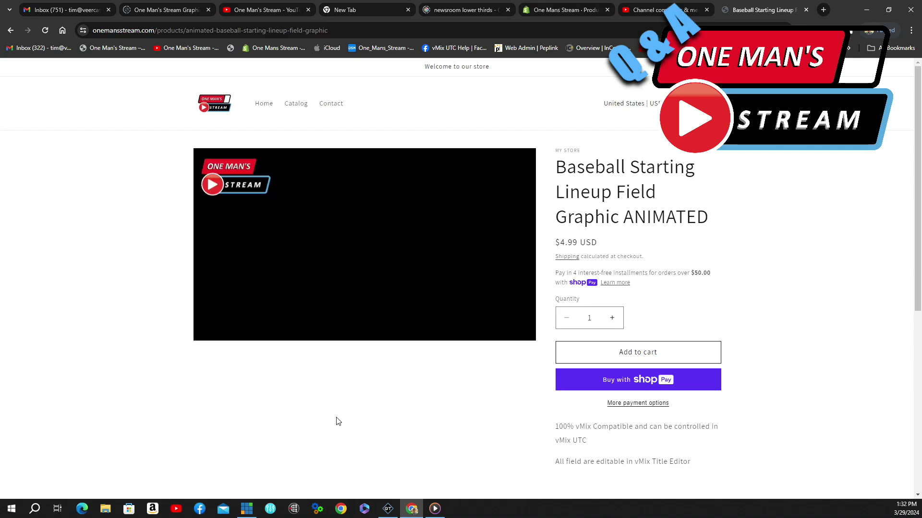
pyautogui.hotkey('alt', 'Left')
pyautogui.click(670, 323)
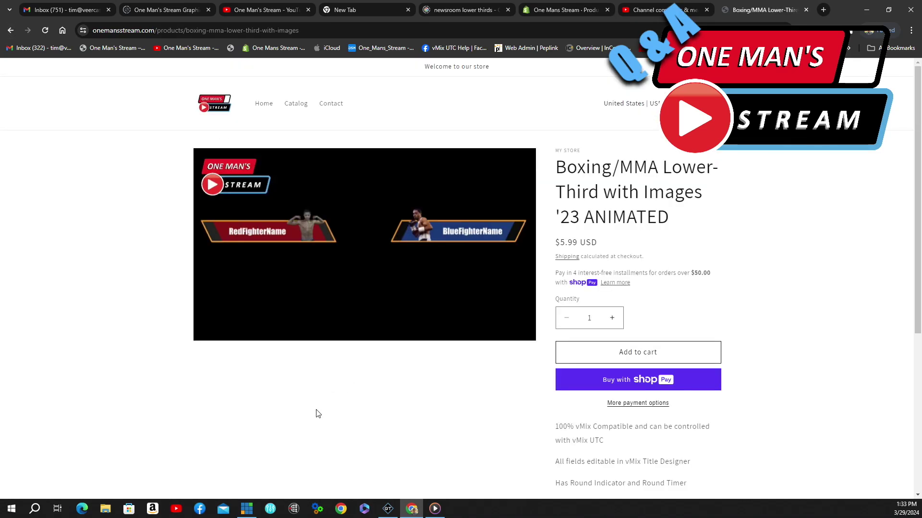
pyautogui.hotkey('alt', 'Left')
pyautogui.click(520, 308)
pyautogui.scroll(-3, 523, 317)
pyautogui.hotkey('alt', 'Left')
pyautogui.hotkey('alt', 'Left')
pyautogui.hotkey('alt', 'Left')
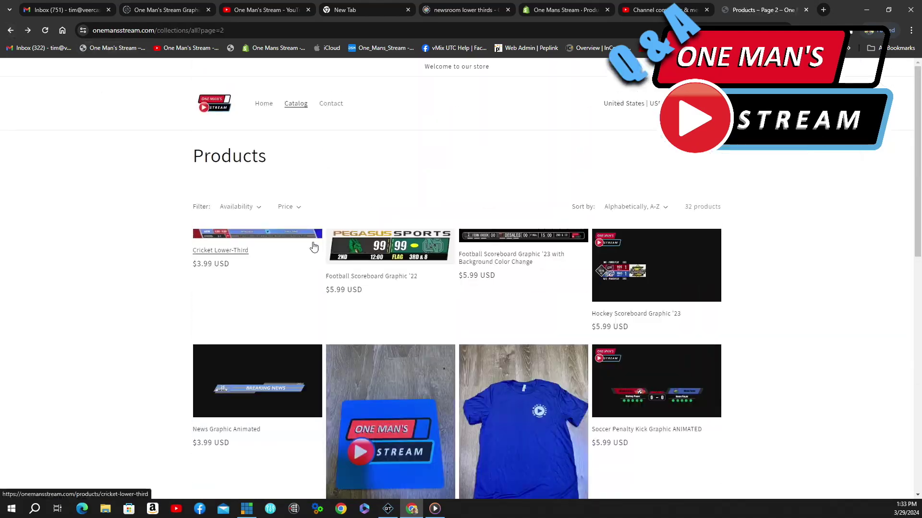
pyautogui.click(263, 103)
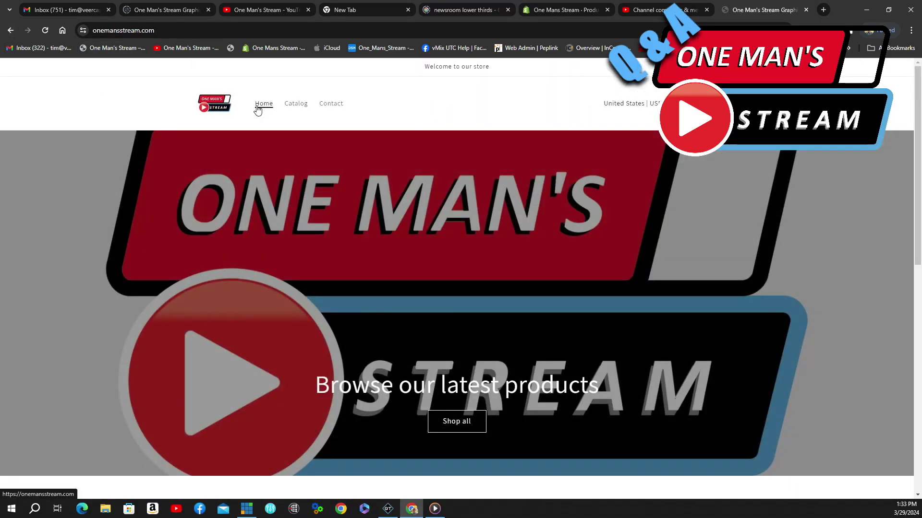